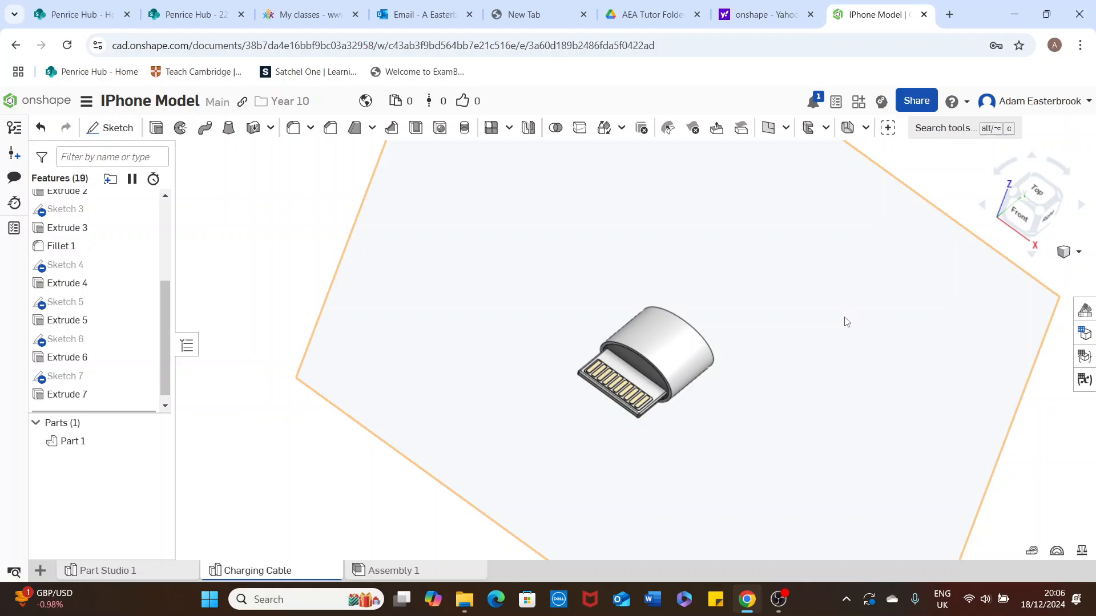
Step: Sketch a center point circle about 9 mm in diameter, centred on the connector body's flat elliptical back face
{"action": "right_click_drag", "start_coordinate": [838, 315], "coordinate": [695, 310]}
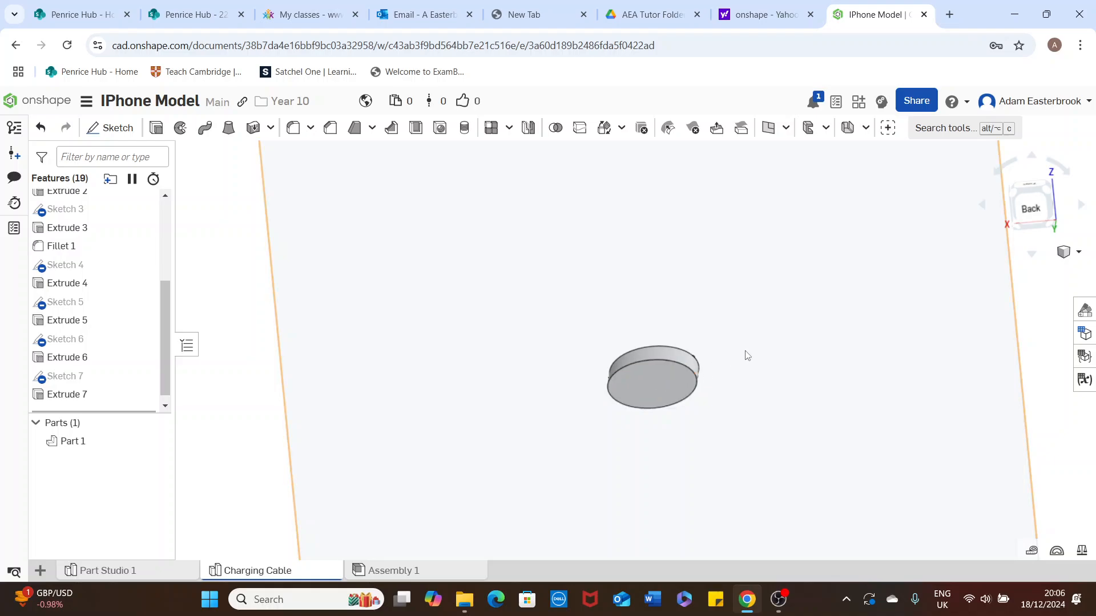
{"action": "left_click", "coordinate": [1031, 209]}
{"action": "scroll", "coordinate": [704, 251], "scroll_direction": "up", "scroll_amount": 5}
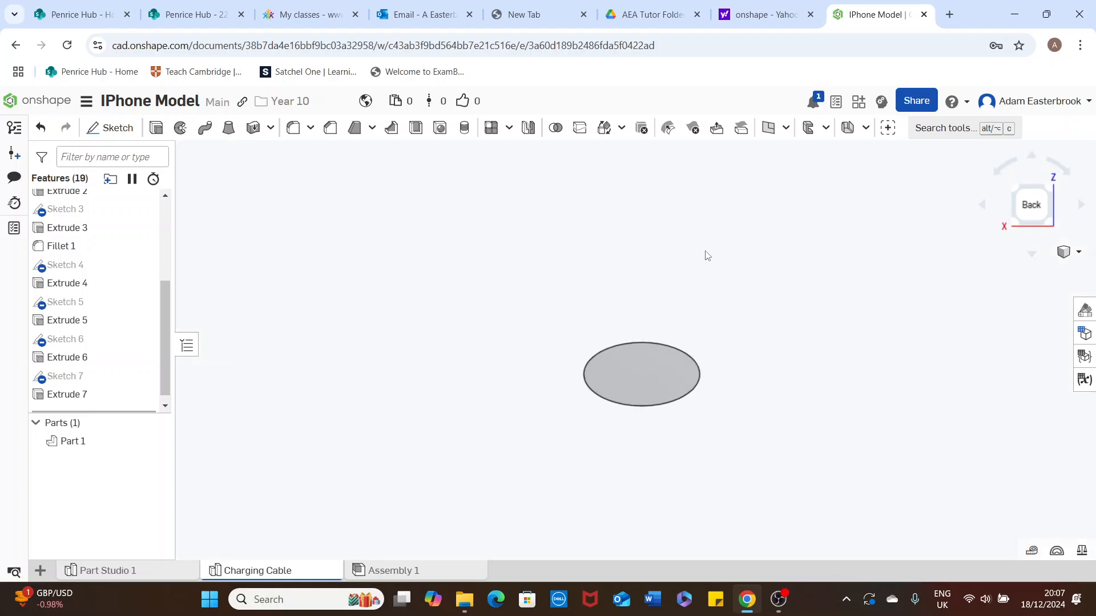
{"action": "middle_click_drag", "start_coordinate": [710, 284], "coordinate": [710, 243]}
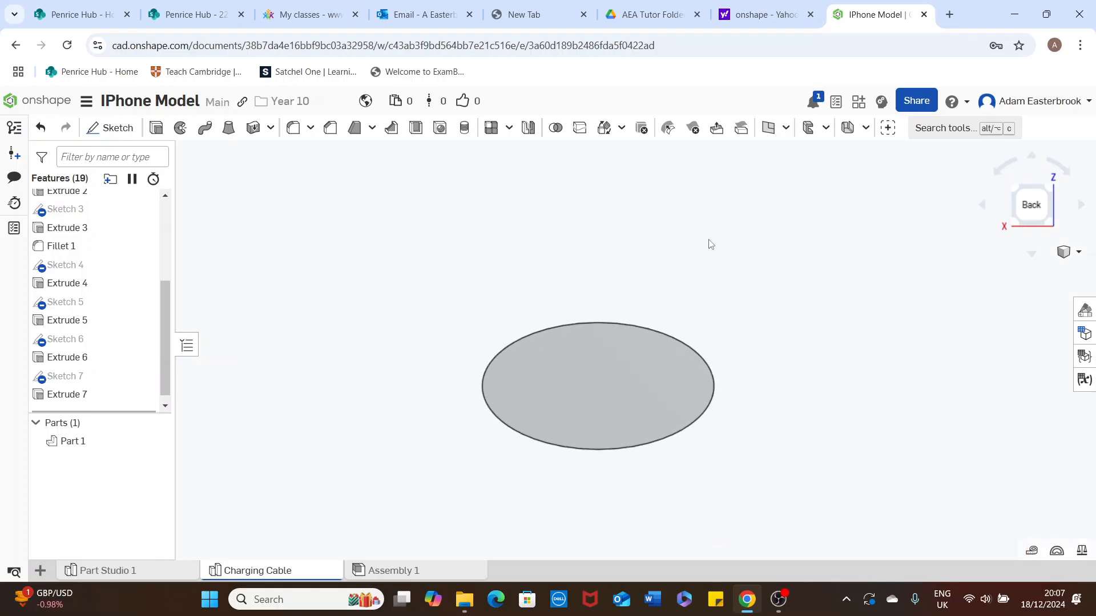
{"action": "left_click", "coordinate": [110, 128]}
{"action": "left_click", "coordinate": [551, 355]}
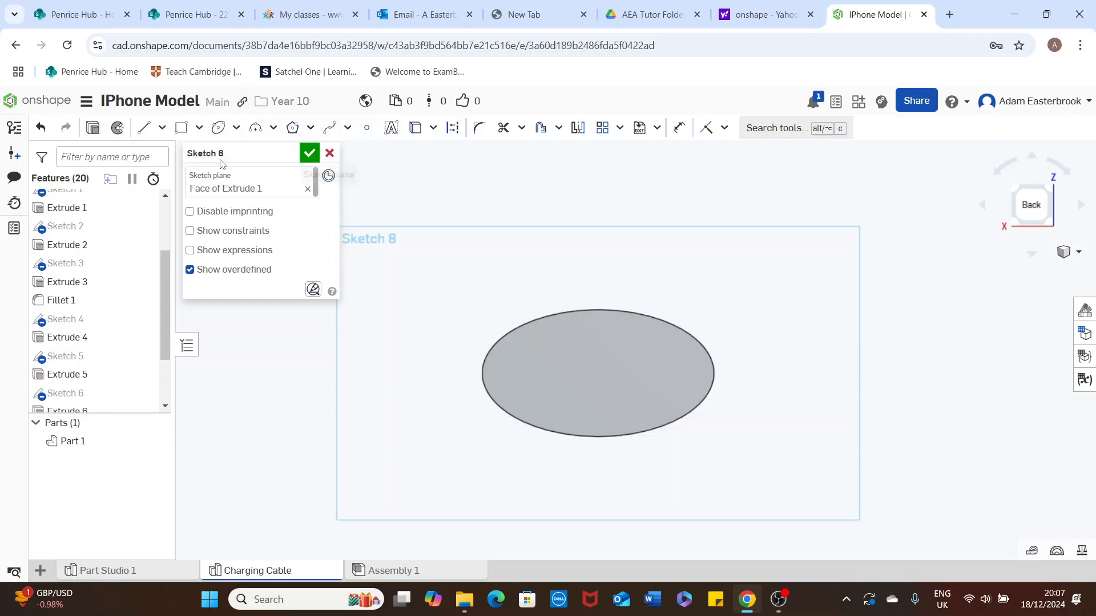
{"action": "left_click", "coordinate": [237, 131]}
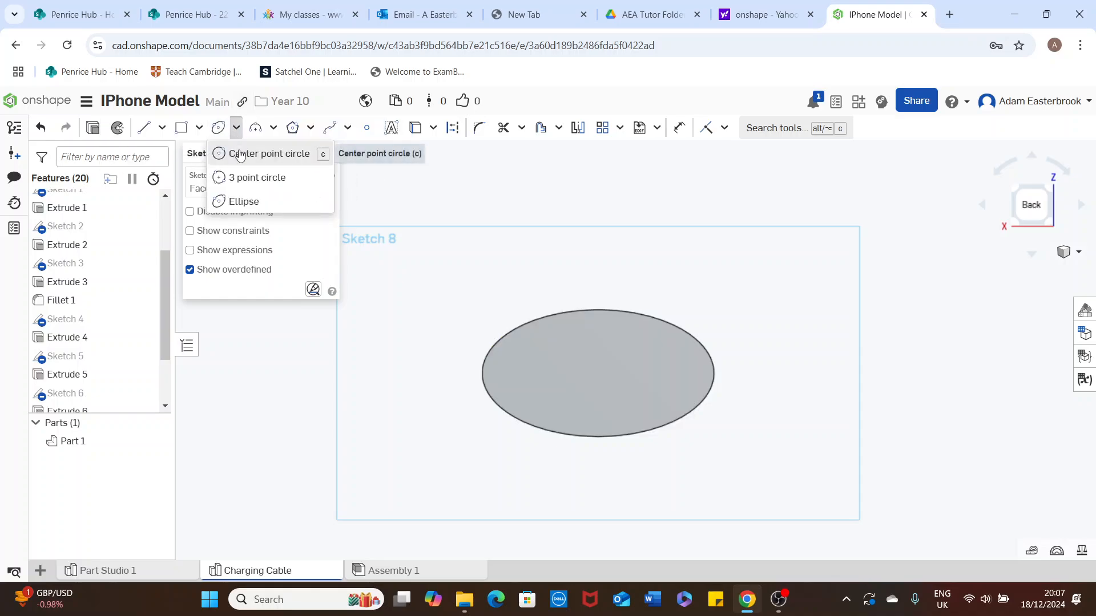
{"action": "left_click", "coordinate": [245, 151]}
{"action": "scroll", "coordinate": [595, 362], "scroll_direction": "up", "scroll_amount": 3}
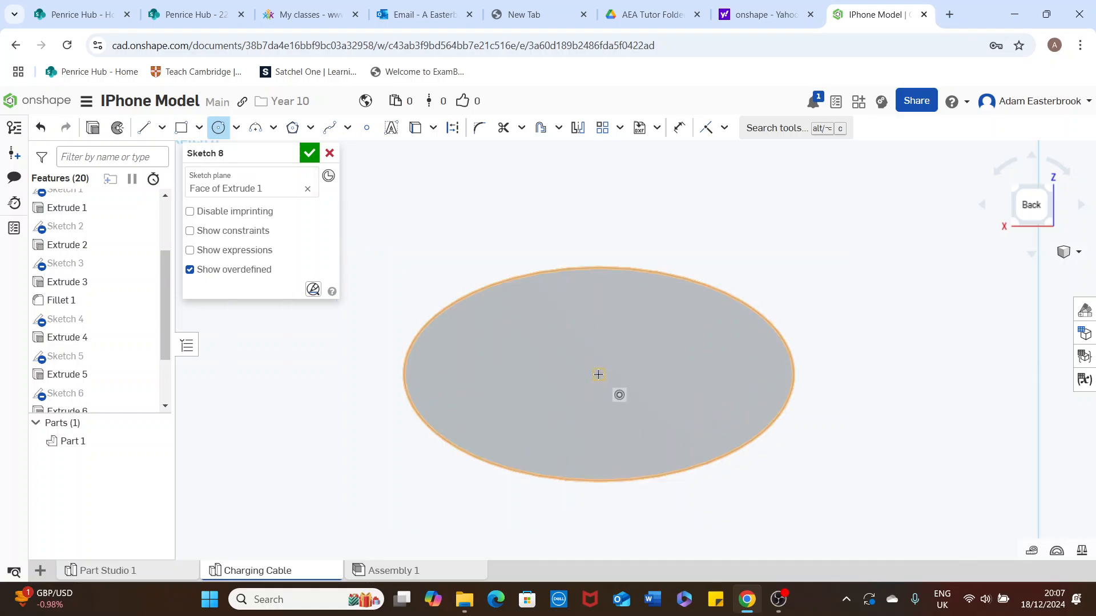
{"action": "left_click", "coordinate": [599, 374]}
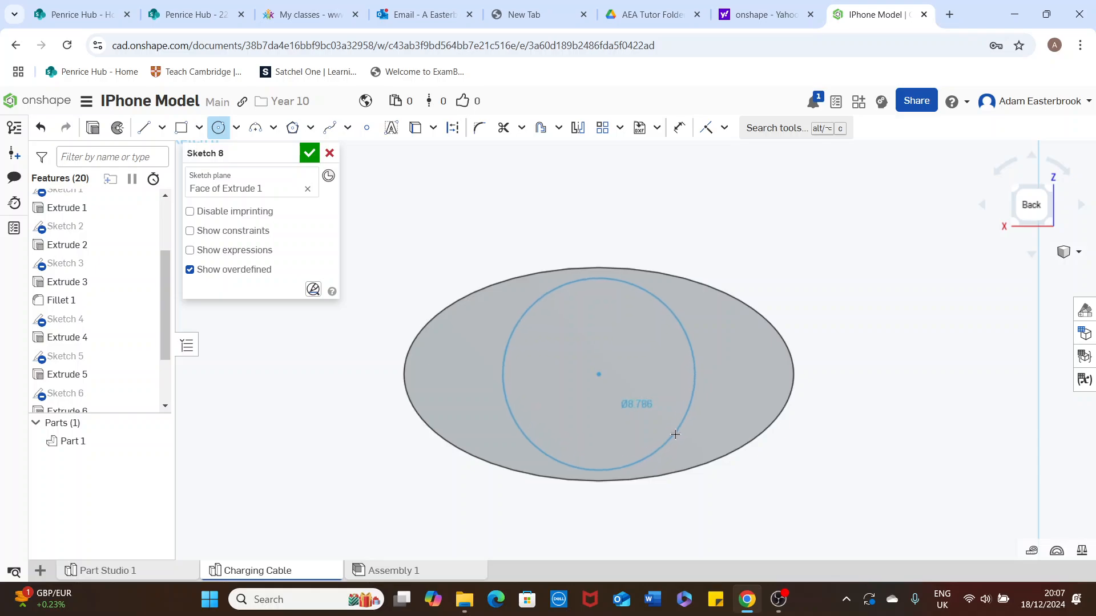
{"action": "left_click", "coordinate": [674, 434]}
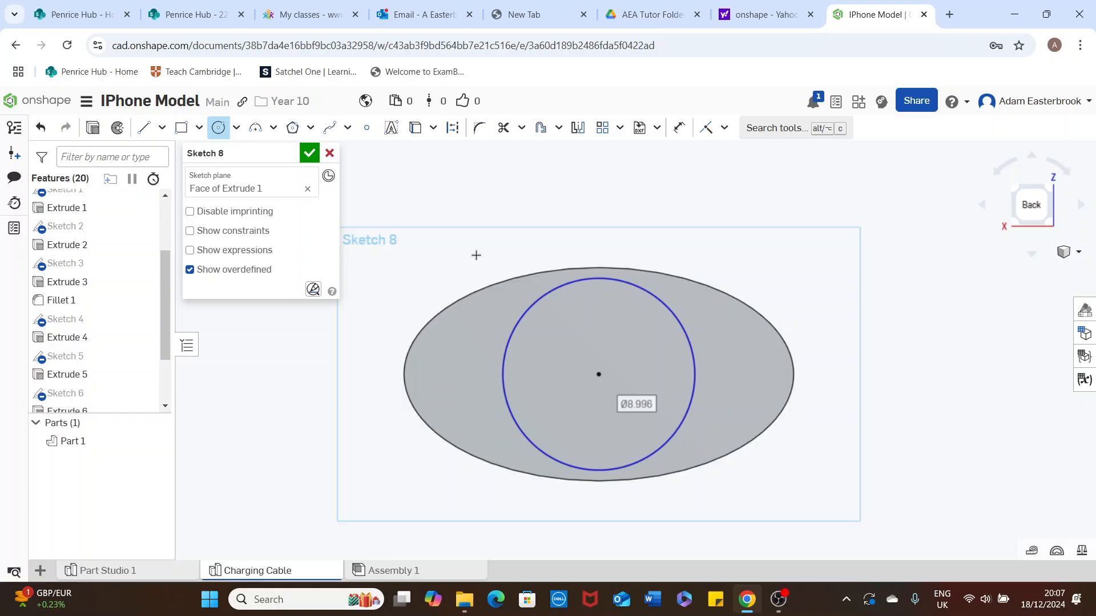
{"action": "left_click", "coordinate": [311, 153]}
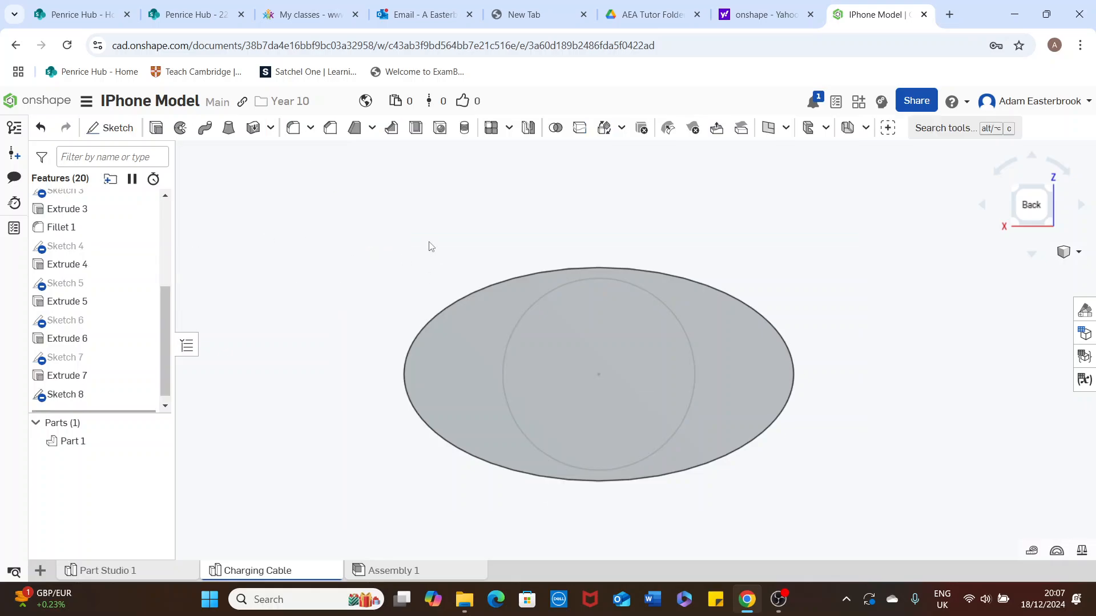
{"action": "right_click_drag", "start_coordinate": [430, 247], "coordinate": [449, 249]}
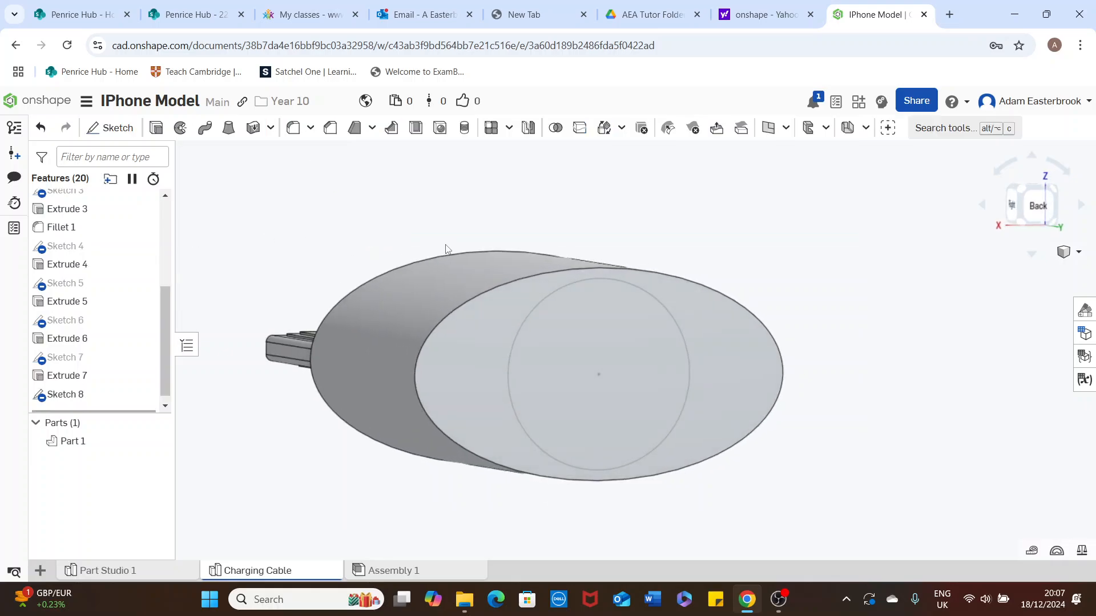
{"action": "left_click", "coordinate": [157, 129]}
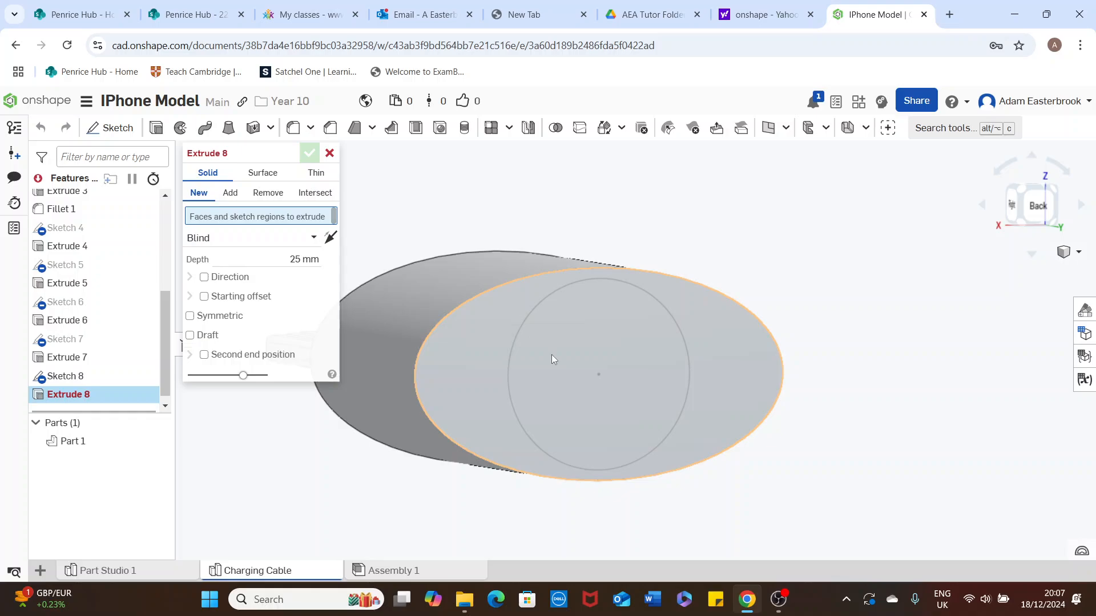
{"action": "left_click", "coordinate": [330, 153]}
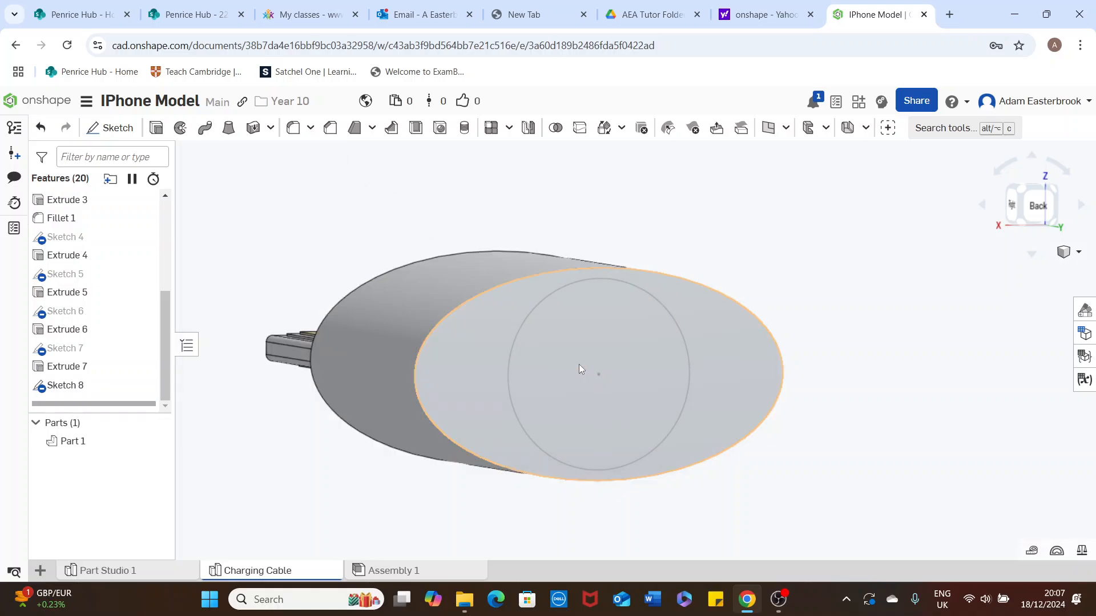
Step: Extrude the circle's edge outward from the back face as a new surface with a blind depth of 15 mm
{"action": "left_click", "coordinate": [509, 372]}
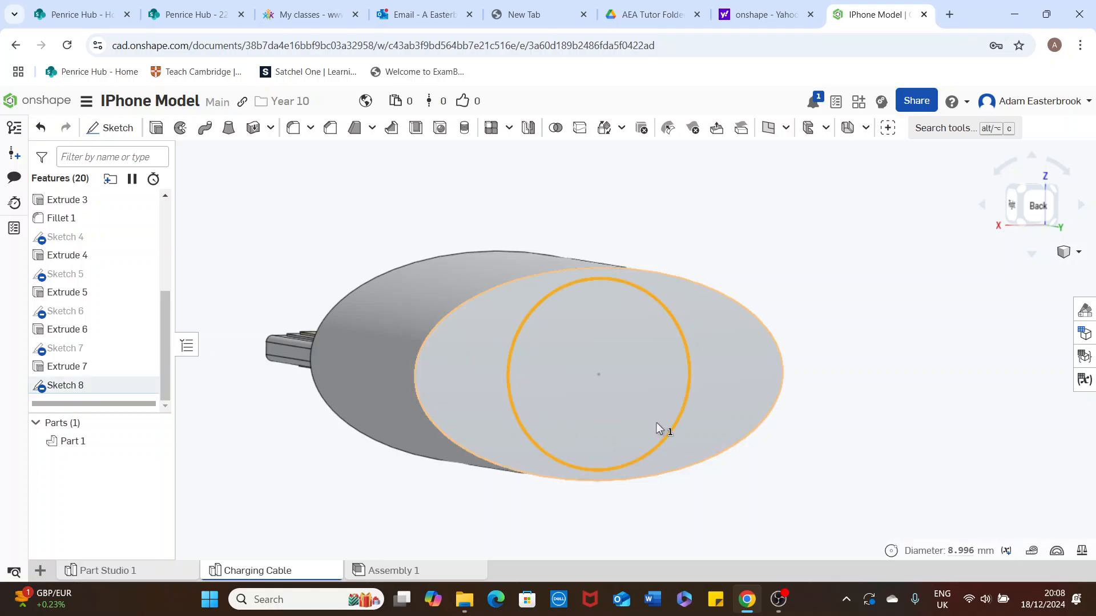
{"action": "left_click", "coordinate": [155, 127]}
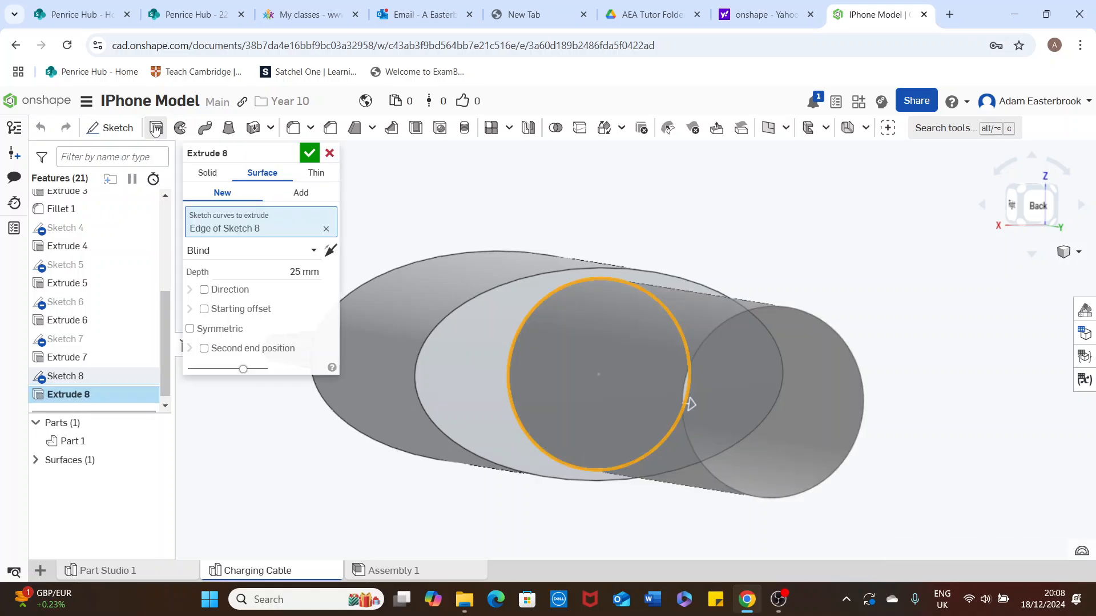
{"action": "scroll", "coordinate": [699, 236], "scroll_direction": "down", "scroll_amount": 2}
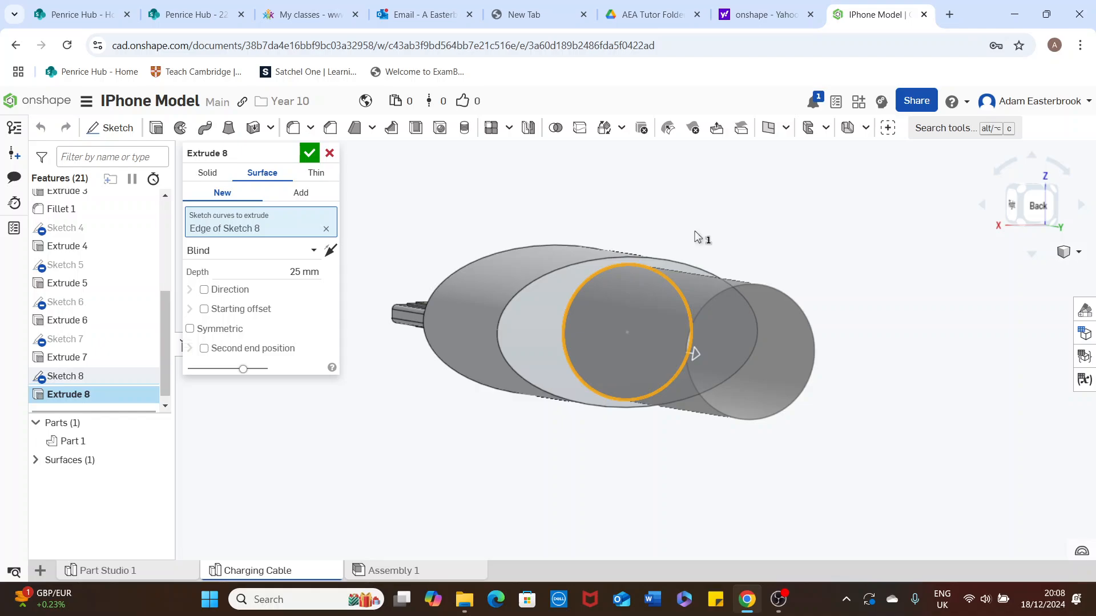
{"action": "right_click_drag", "start_coordinate": [699, 238], "coordinate": [736, 268]}
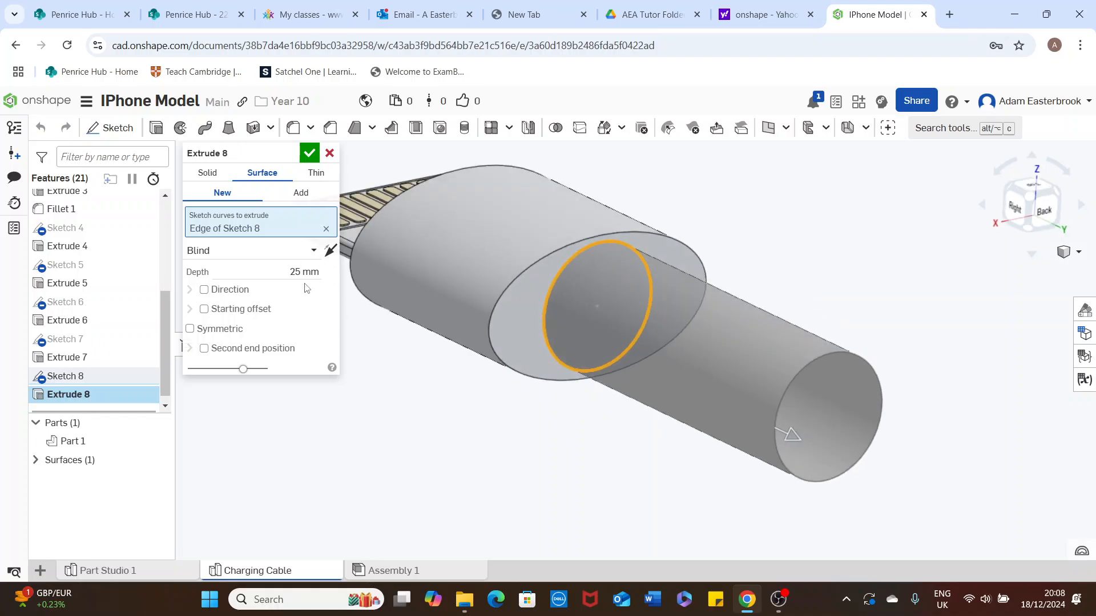
{"action": "left_click", "coordinate": [296, 272]}
{"action": "type", "text": "15"}
{"action": "key", "text": "Tab"}
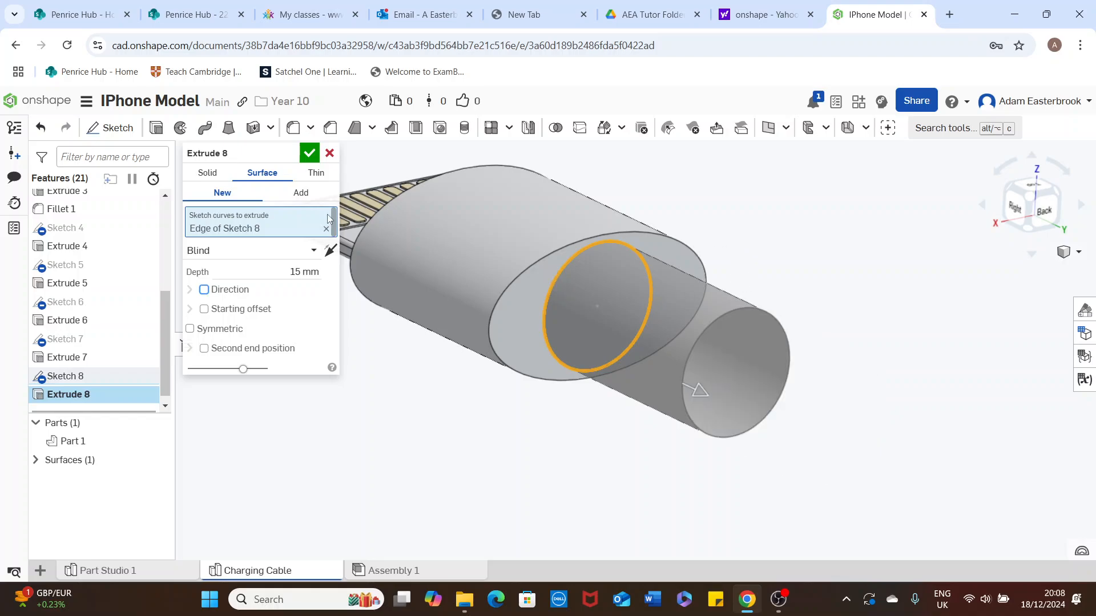
{"action": "scroll", "coordinate": [434, 238], "scroll_direction": "down", "scroll_amount": 1}
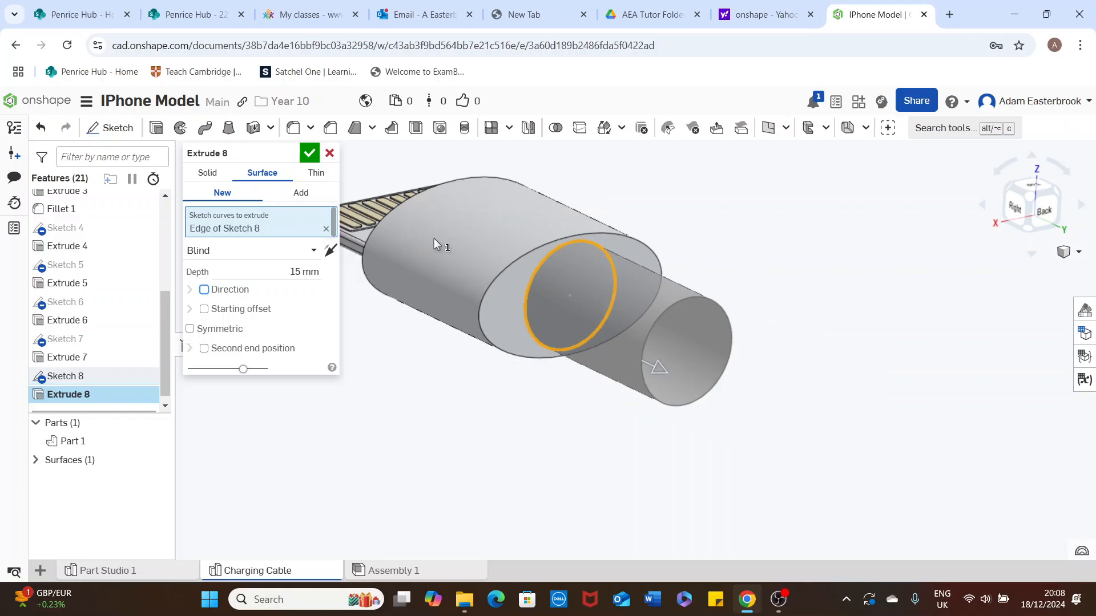
{"action": "left_click", "coordinate": [309, 154]}
{"action": "scroll", "coordinate": [666, 223], "scroll_direction": "down", "scroll_amount": 1}
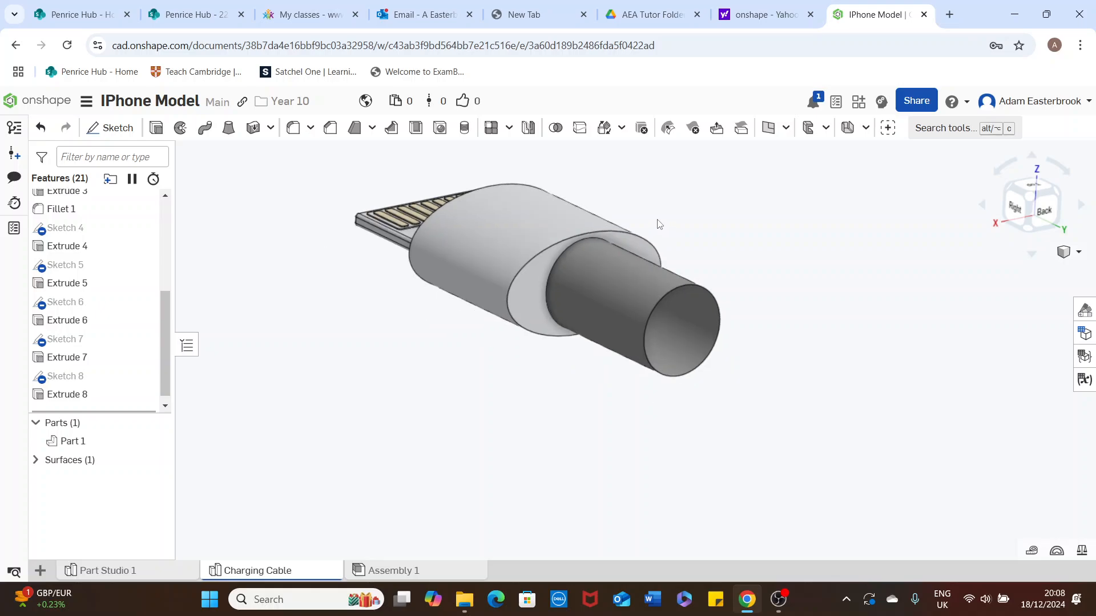
{"action": "right_click_drag", "start_coordinate": [655, 206], "coordinate": [657, 211]}
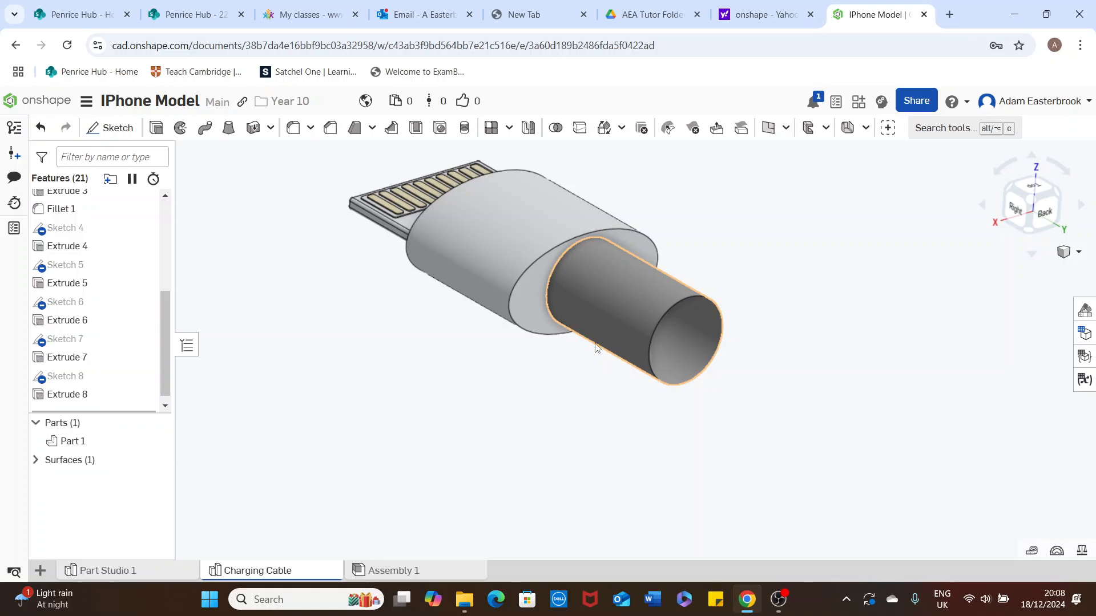
Step: Show the default Right plane in the charging cable model
{"action": "scroll", "coordinate": [457, 304], "scroll_direction": "down", "scroll_amount": 1}
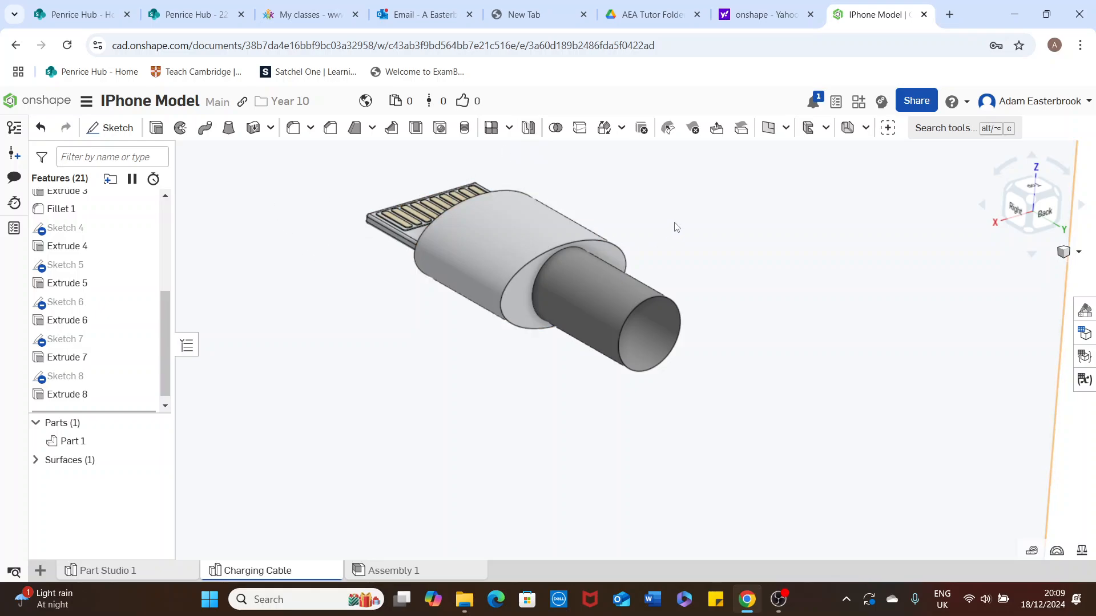
{"action": "scroll", "coordinate": [675, 225], "scroll_direction": "down", "scroll_amount": 1}
{"action": "right_click_drag", "start_coordinate": [692, 222], "coordinate": [659, 252]}
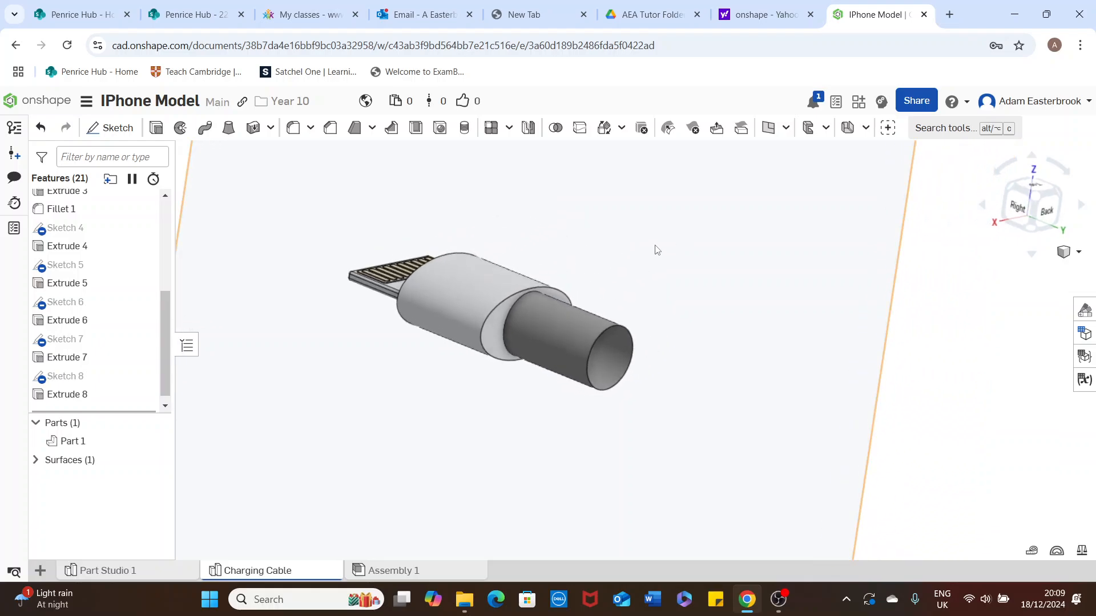
{"action": "left_click", "coordinate": [1068, 252]}
{"action": "left_click", "coordinate": [1005, 271]}
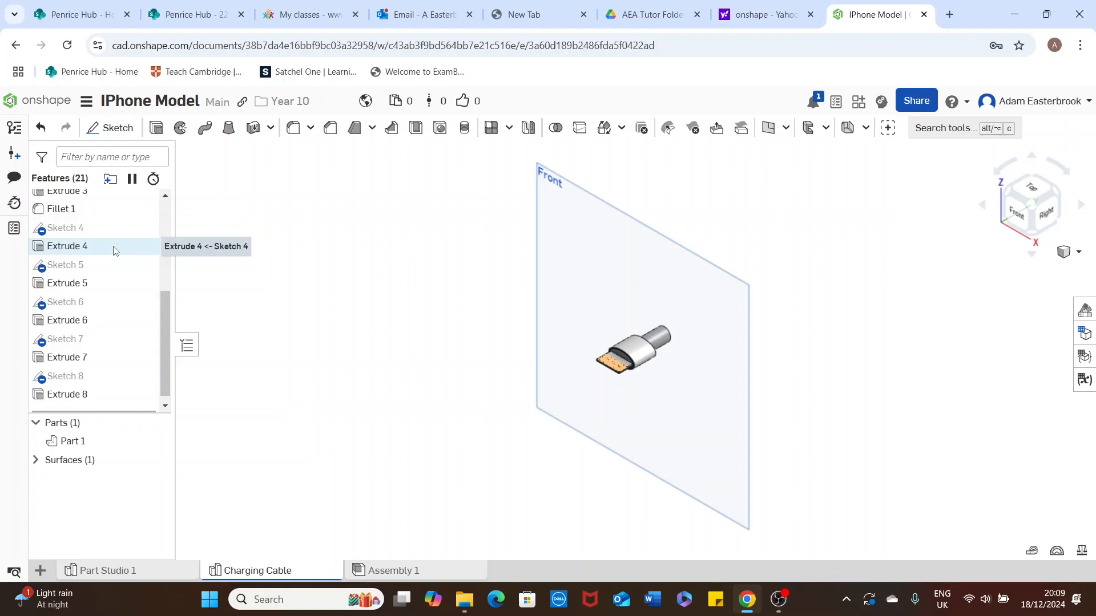
{"action": "scroll", "coordinate": [137, 268], "scroll_direction": "up", "scroll_amount": 3}
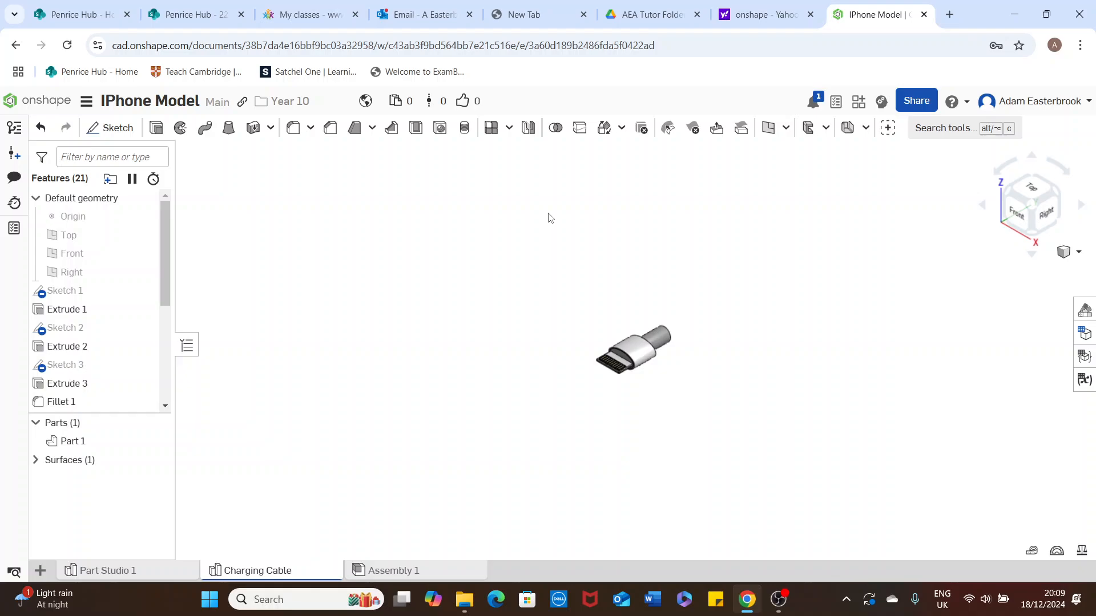
{"action": "left_click", "coordinate": [145, 274]}
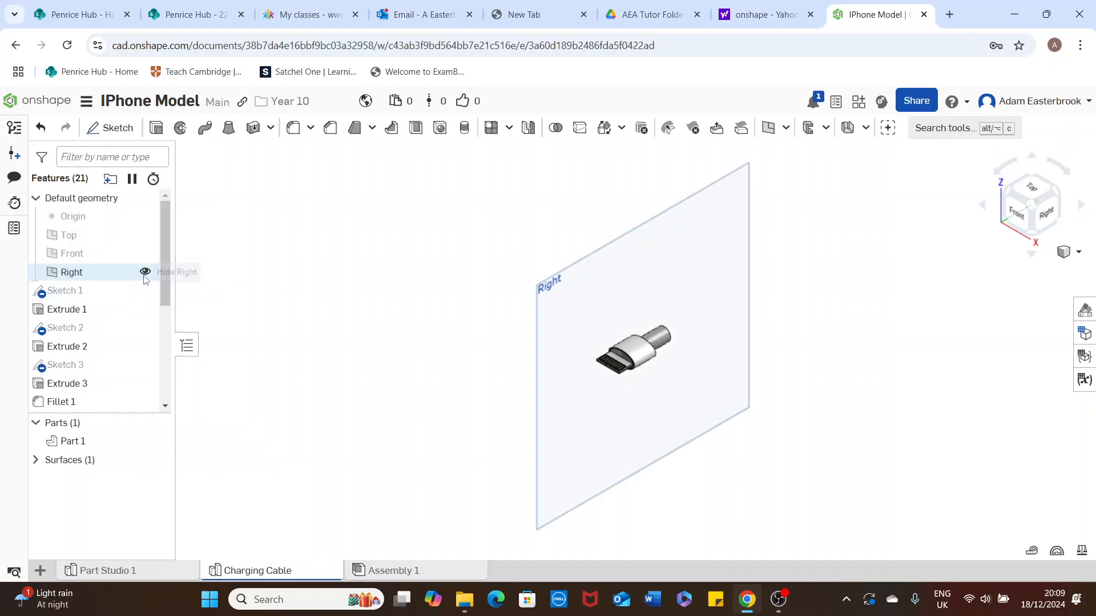
Step: Start a new sketch on the Right plane, viewed from the right
{"action": "left_click", "coordinate": [1046, 215]}
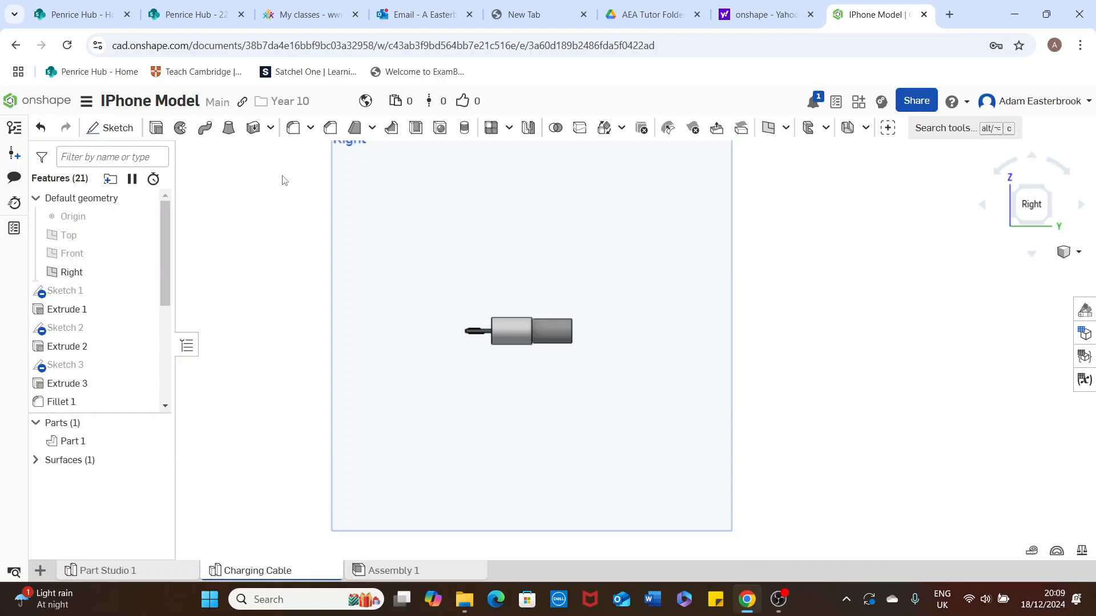
{"action": "left_click", "coordinate": [110, 128]}
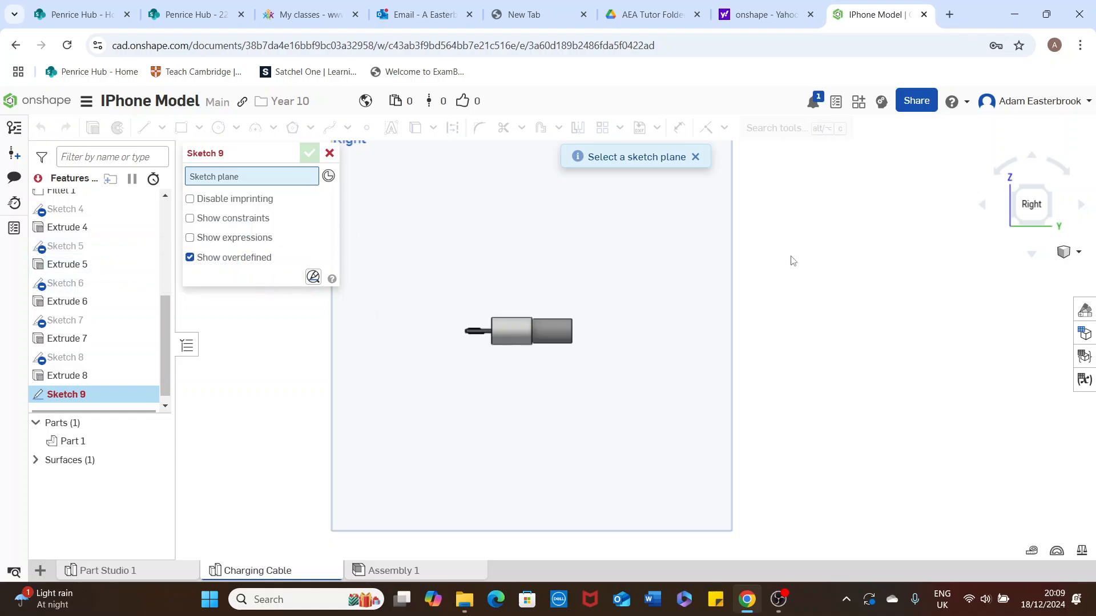
{"action": "middle_click_drag", "start_coordinate": [791, 261], "coordinate": [818, 283]}
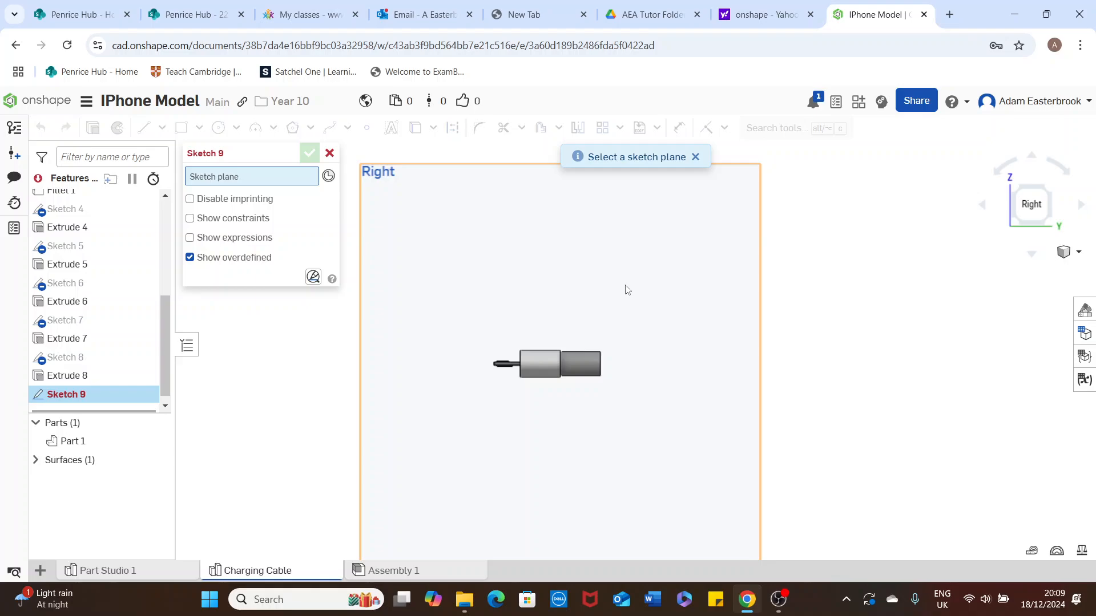
{"action": "scroll", "coordinate": [83, 294], "scroll_direction": "up", "scroll_amount": 4}
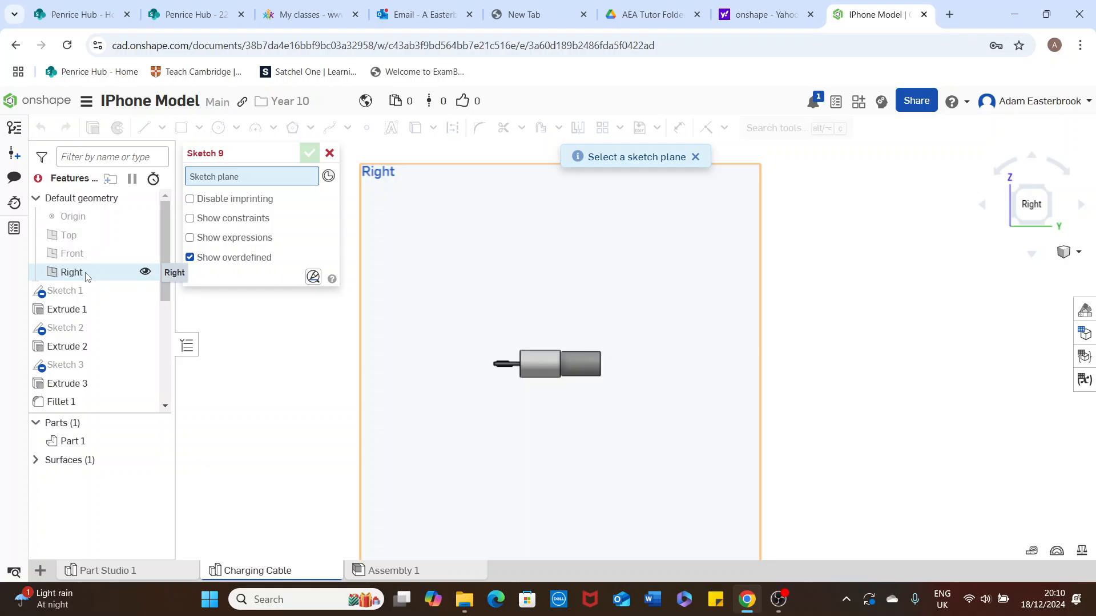
{"action": "left_click", "coordinate": [86, 277]}
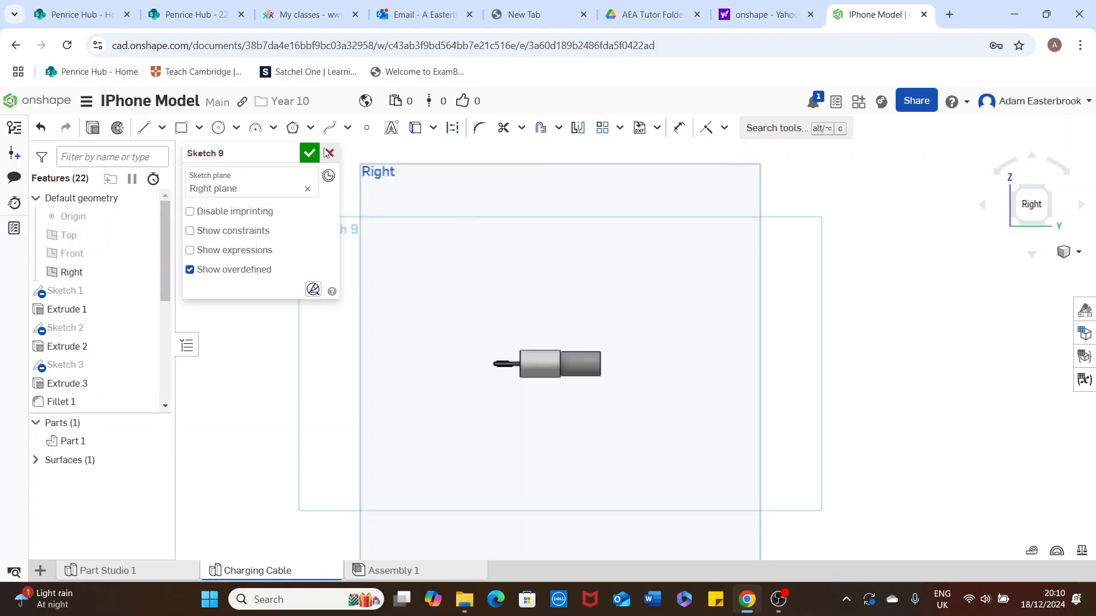
Step: Draw a freehand spline from the collar's open end that waves outward, loops around and curls back below the connector, and accept the sketch
{"action": "left_click", "coordinate": [347, 127]}
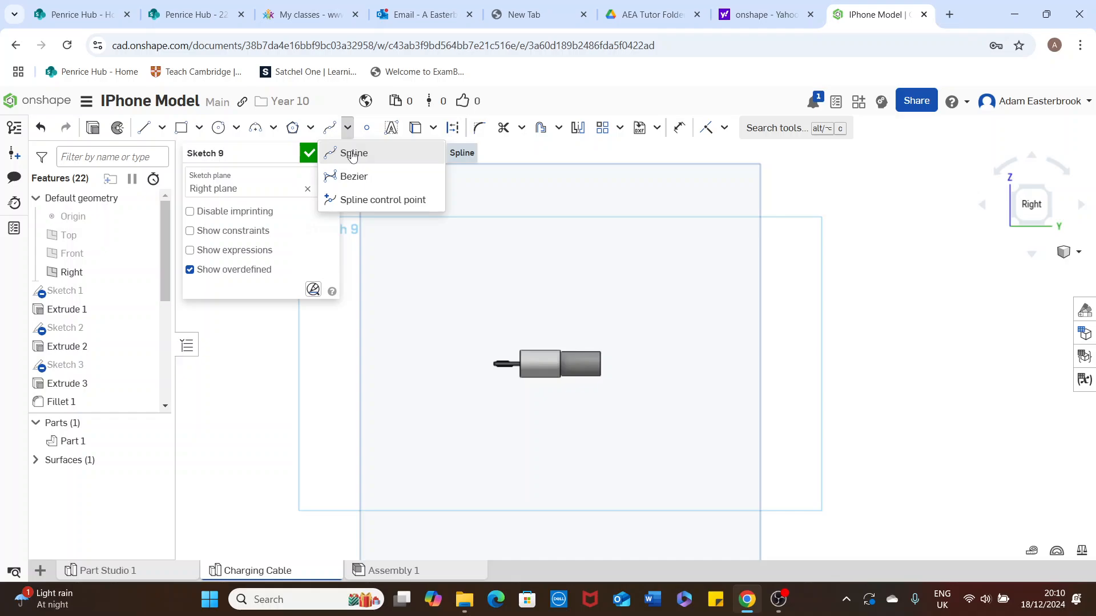
{"action": "left_click", "coordinate": [353, 154]}
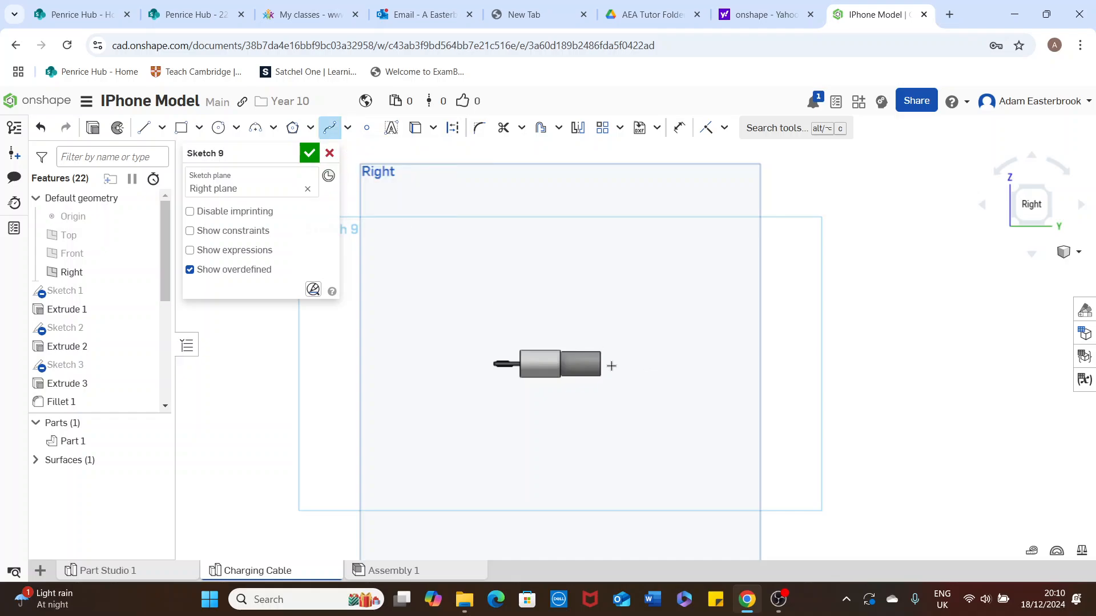
{"action": "scroll", "coordinate": [672, 348], "scroll_direction": "down", "scroll_amount": 1}
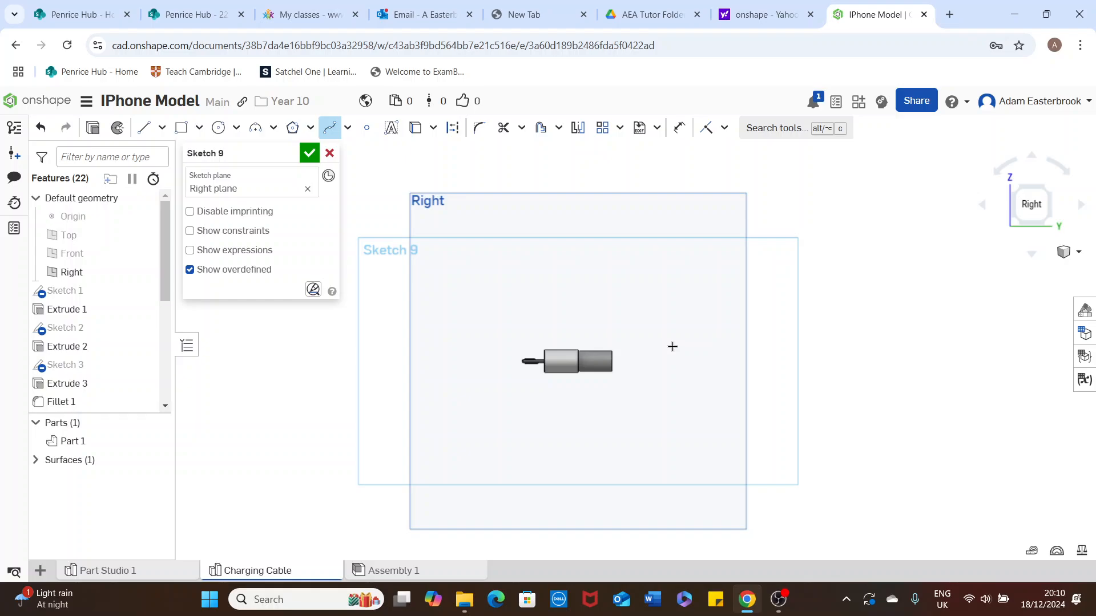
{"action": "mouse_move", "coordinate": [672, 347]}
{"action": "middle_mouse_down"}
{"action": "mouse_move", "coordinate": [542, 345]}
{"action": "mouse_move", "coordinate": [522, 362]}
{"action": "middle_mouse_up"}
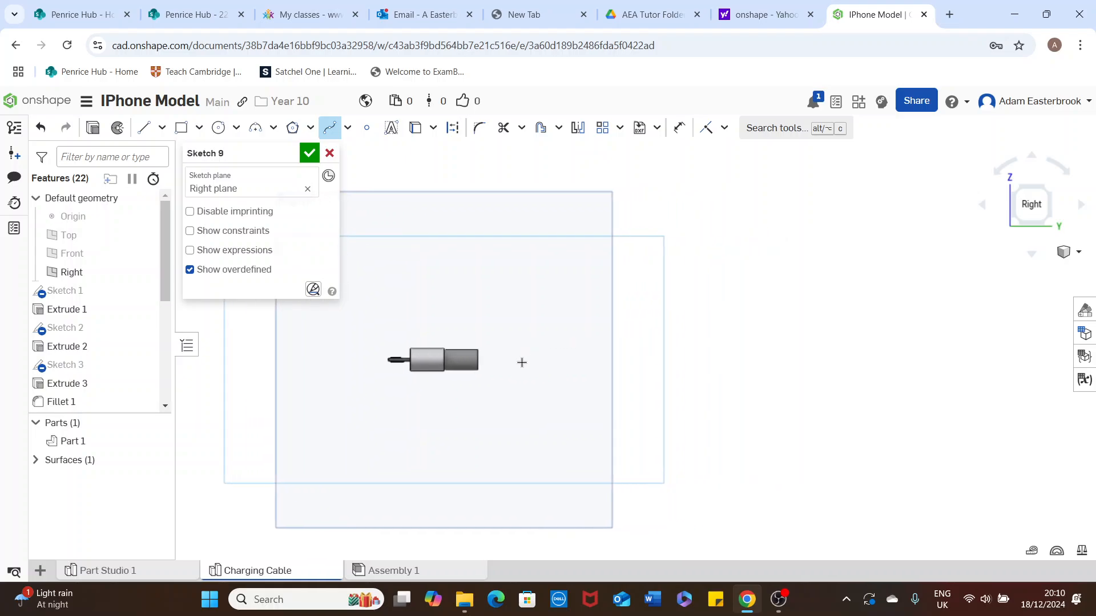
{"action": "scroll", "coordinate": [482, 362], "scroll_direction": "up", "scroll_amount": 2}
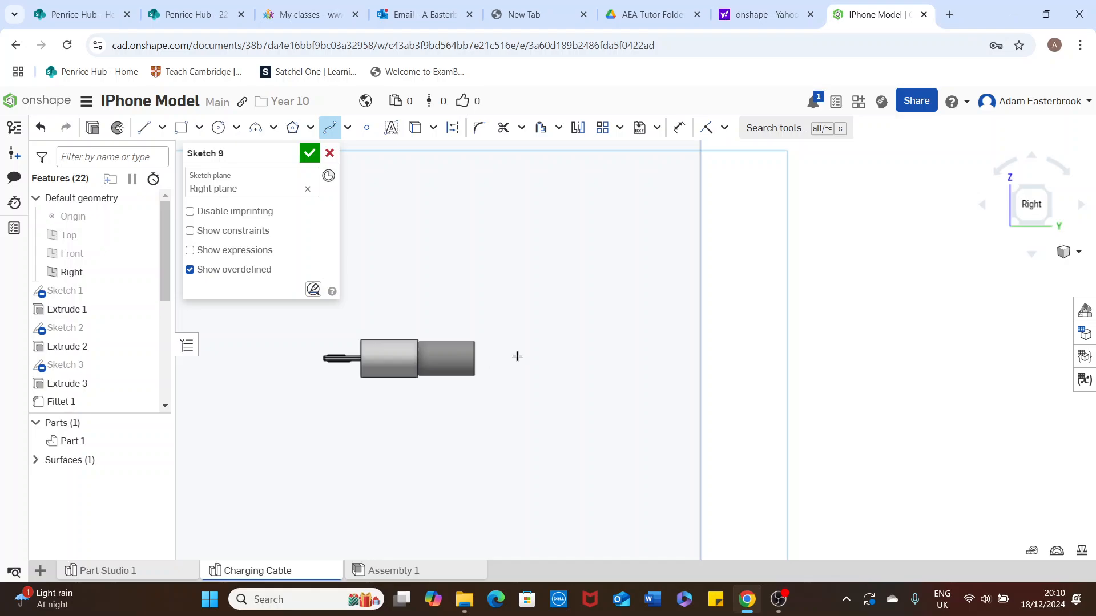
{"action": "right_click_drag", "start_coordinate": [517, 356], "coordinate": [507, 354]}
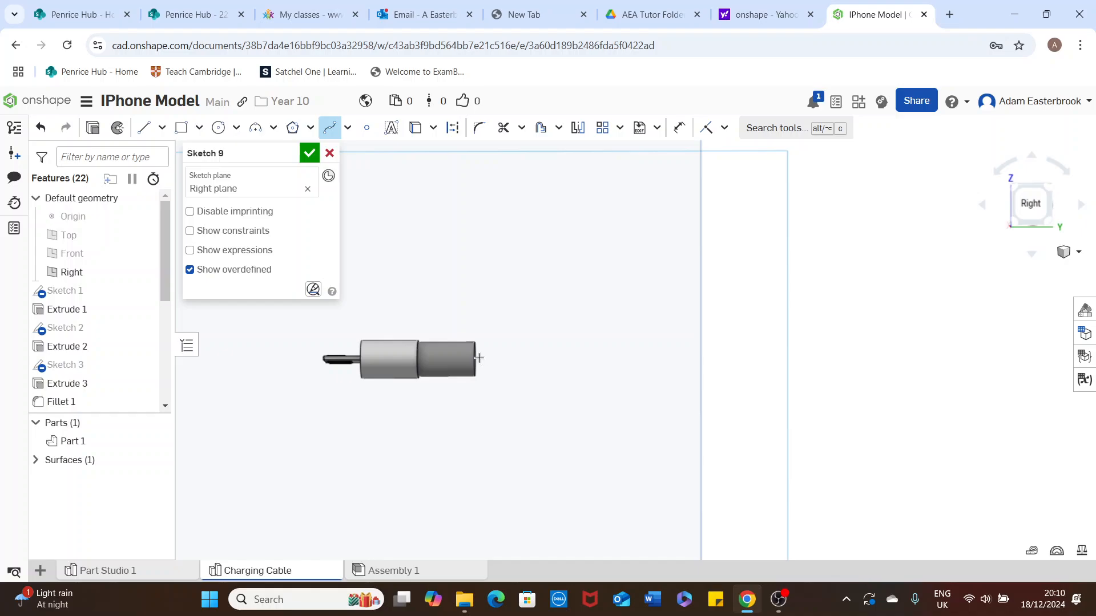
{"action": "left_click", "coordinate": [479, 358]}
{"action": "scroll", "coordinate": [629, 295], "scroll_direction": "down", "scroll_amount": 5}
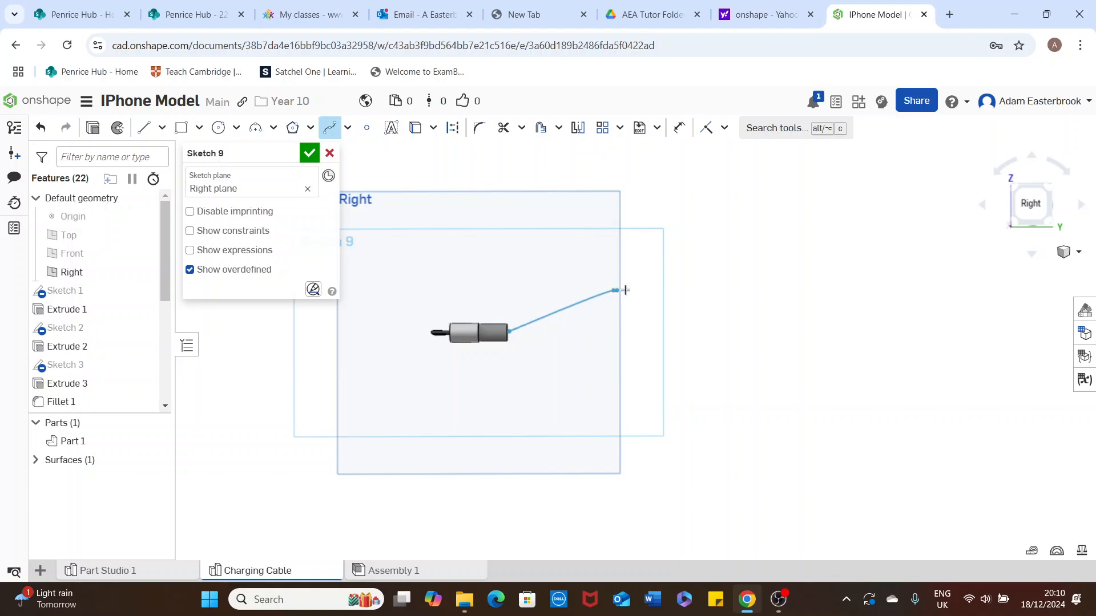
{"action": "left_click", "coordinate": [614, 291]}
{"action": "left_click", "coordinate": [772, 326]}
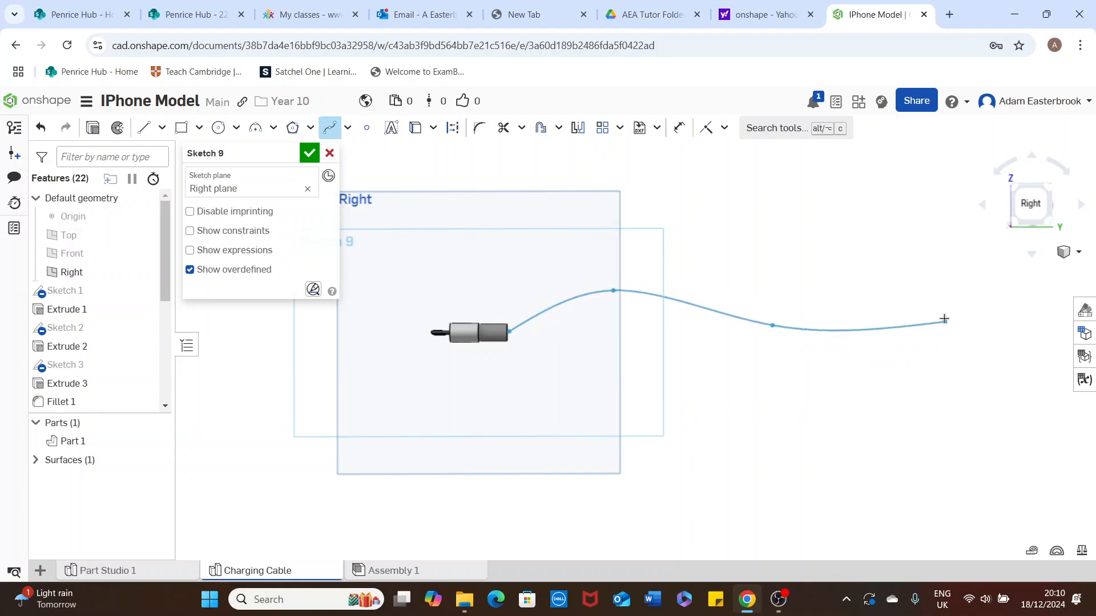
{"action": "left_click", "coordinate": [836, 222]}
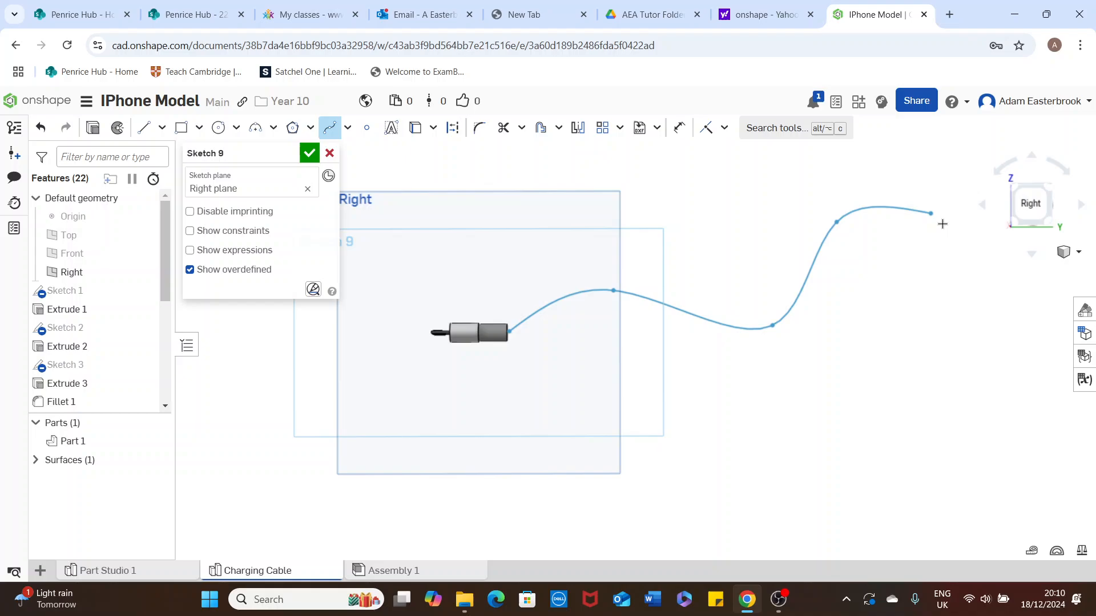
{"action": "left_click", "coordinate": [978, 272]}
{"action": "left_click", "coordinate": [1035, 430]}
{"action": "double_click", "coordinate": [1034, 471]}
{"action": "left_click", "coordinate": [991, 505]}
{"action": "left_click", "coordinate": [841, 490]}
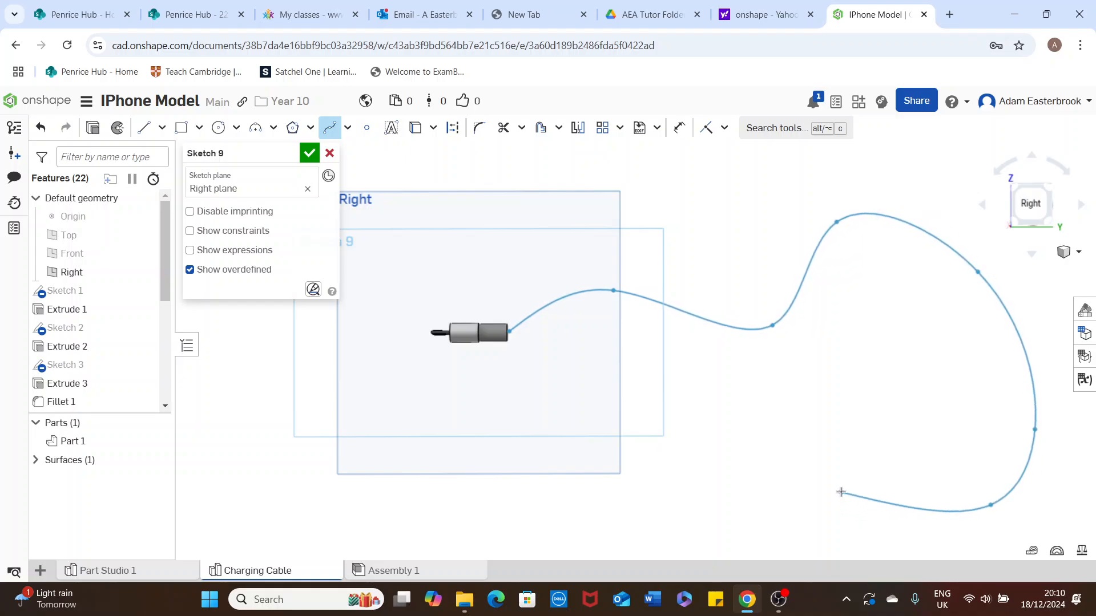
{"action": "left_click", "coordinate": [775, 409]}
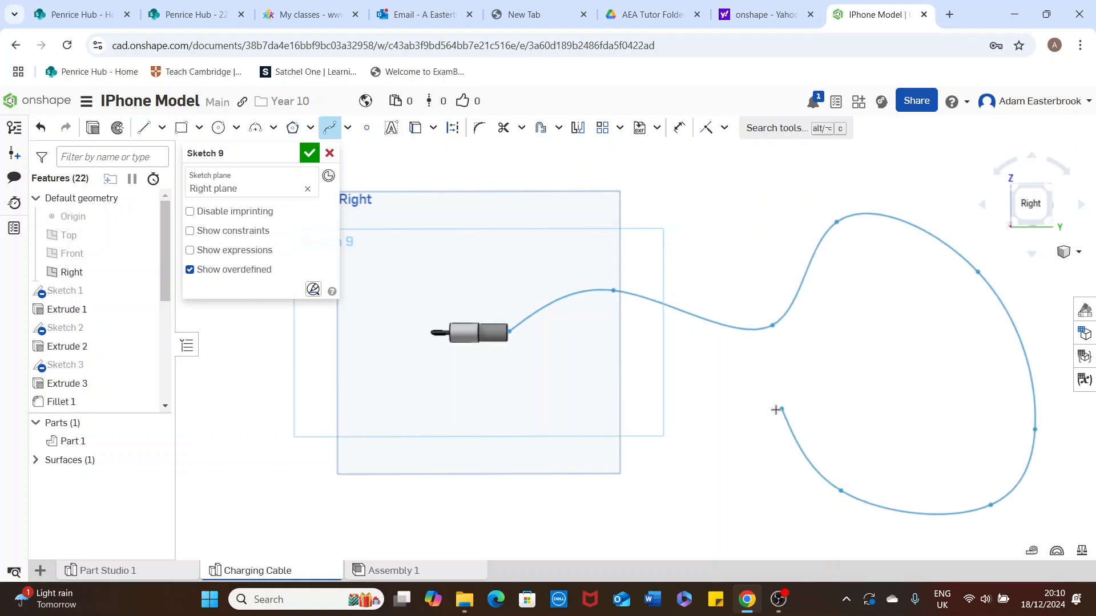
{"action": "left_click", "coordinate": [678, 511]}
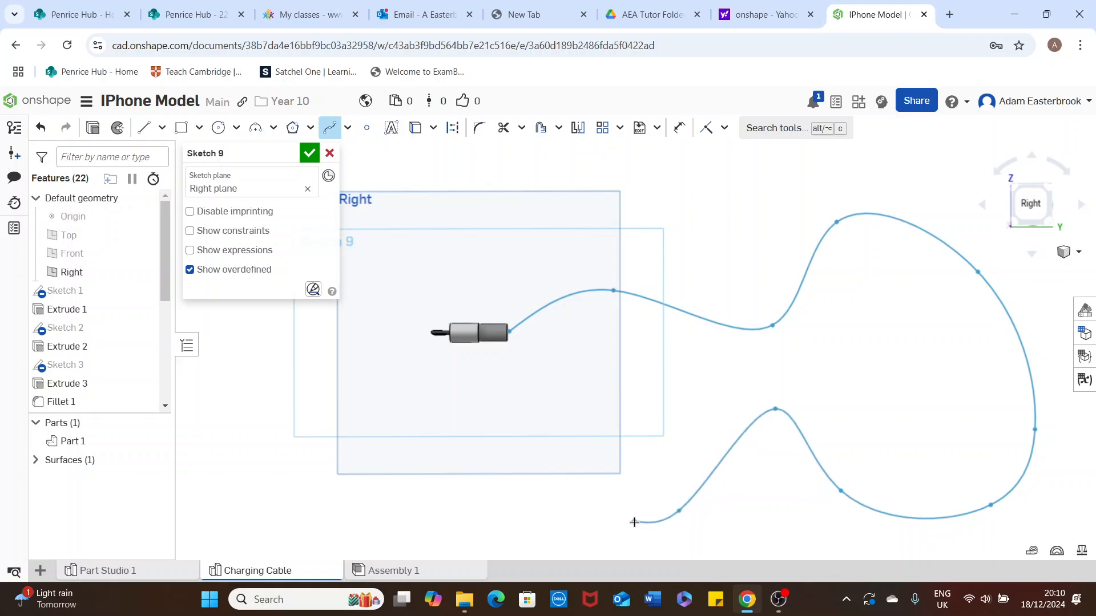
{"action": "left_click", "coordinate": [634, 522]}
{"action": "right_click", "coordinate": [581, 499]}
{"action": "left_click", "coordinate": [618, 381]}
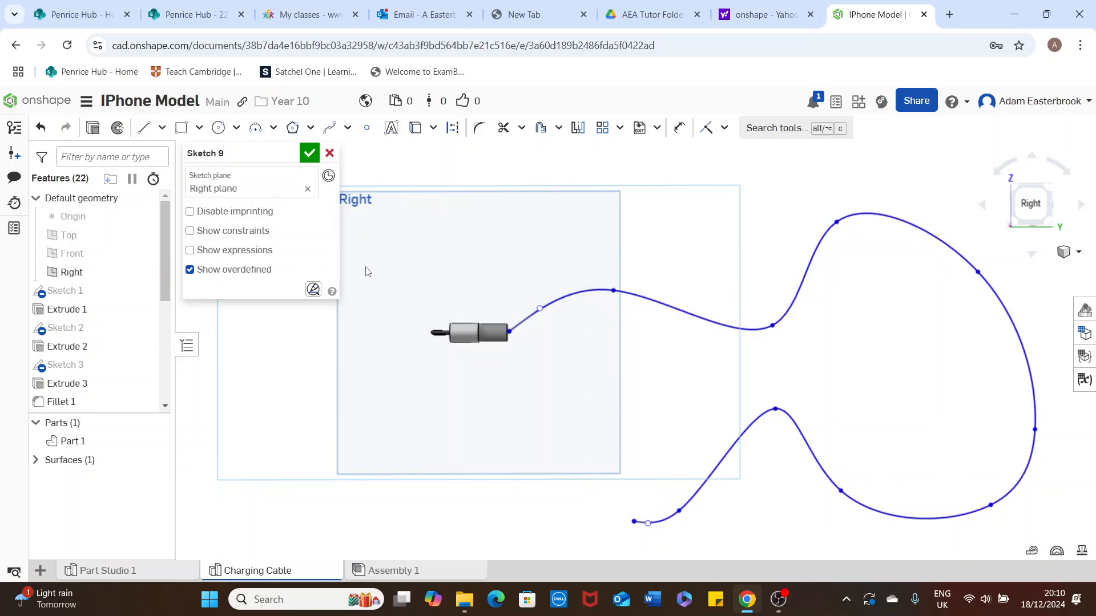
{"action": "left_click", "coordinate": [308, 154]}
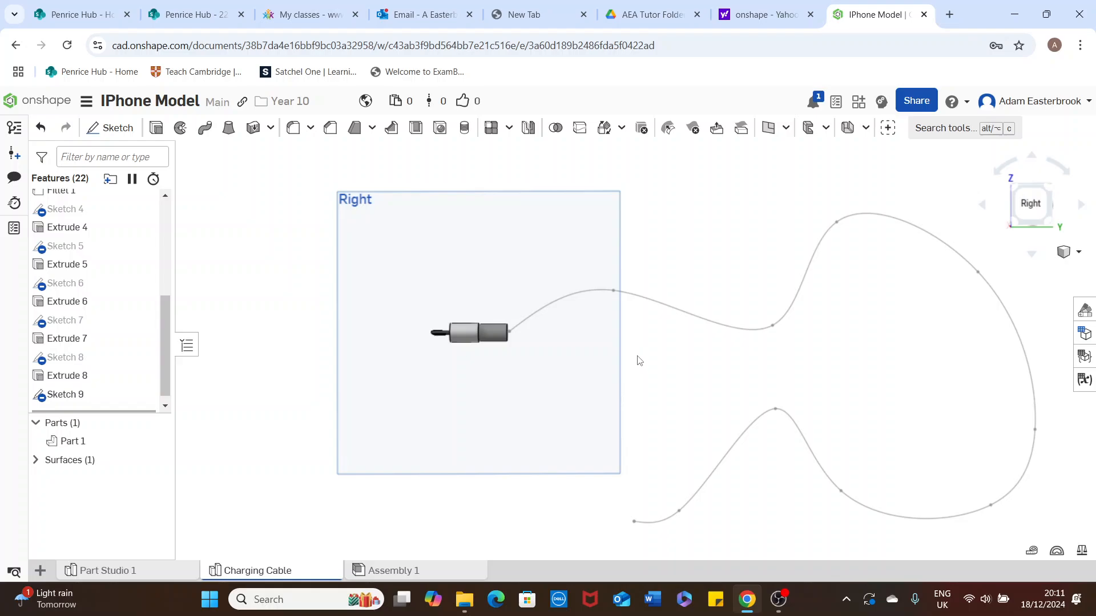
Step: Hide the default Right plane in the charging cable model
{"action": "right_click_drag", "start_coordinate": [637, 348], "coordinate": [612, 349]}
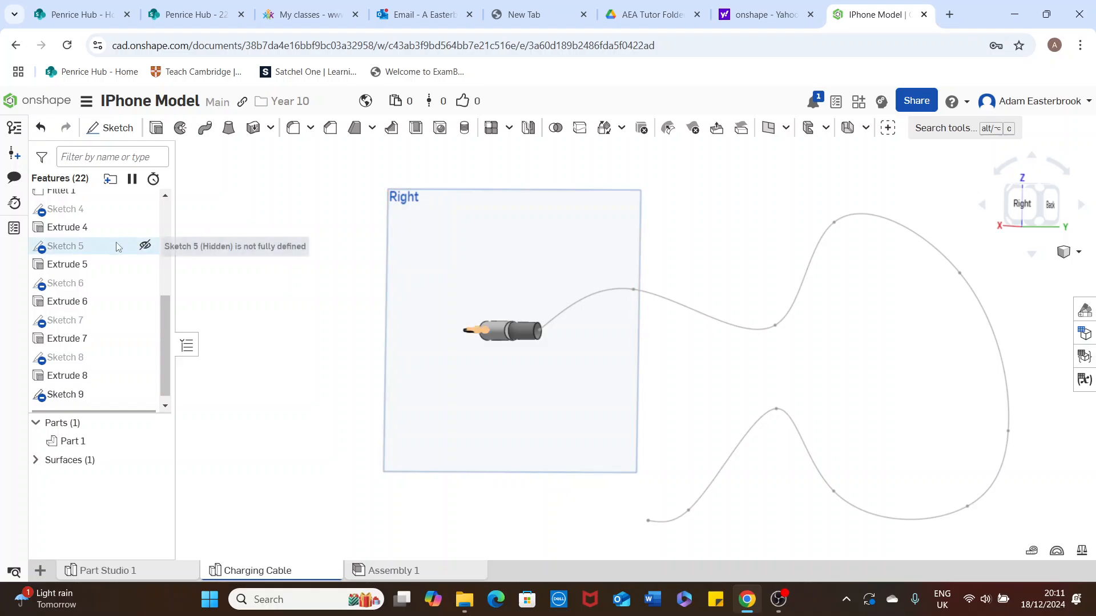
{"action": "scroll", "coordinate": [120, 263], "scroll_direction": "up", "scroll_amount": 4}
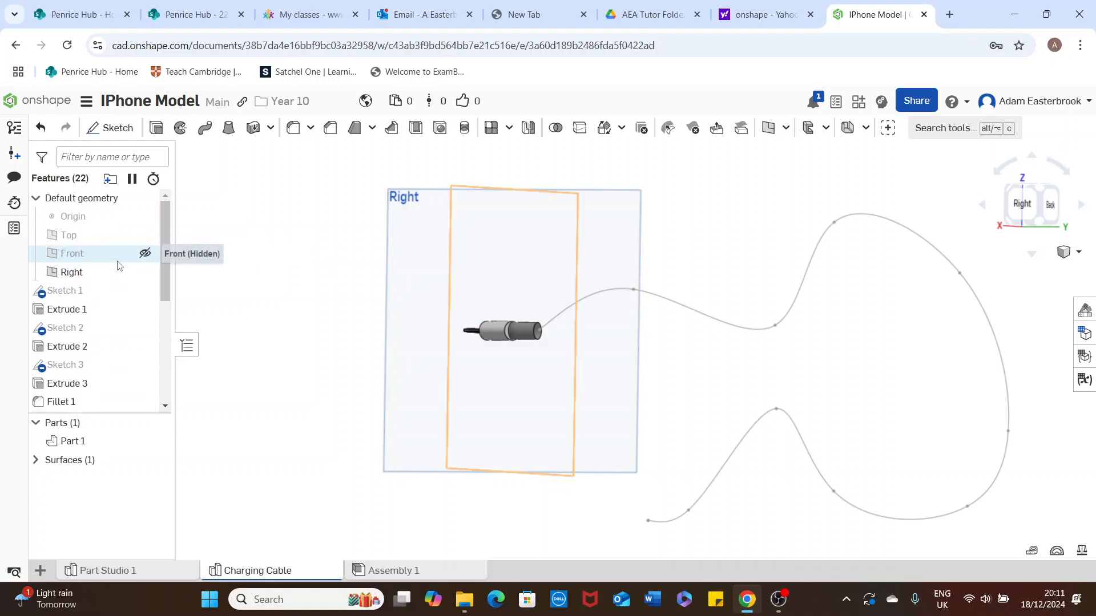
{"action": "left_click", "coordinate": [145, 272]}
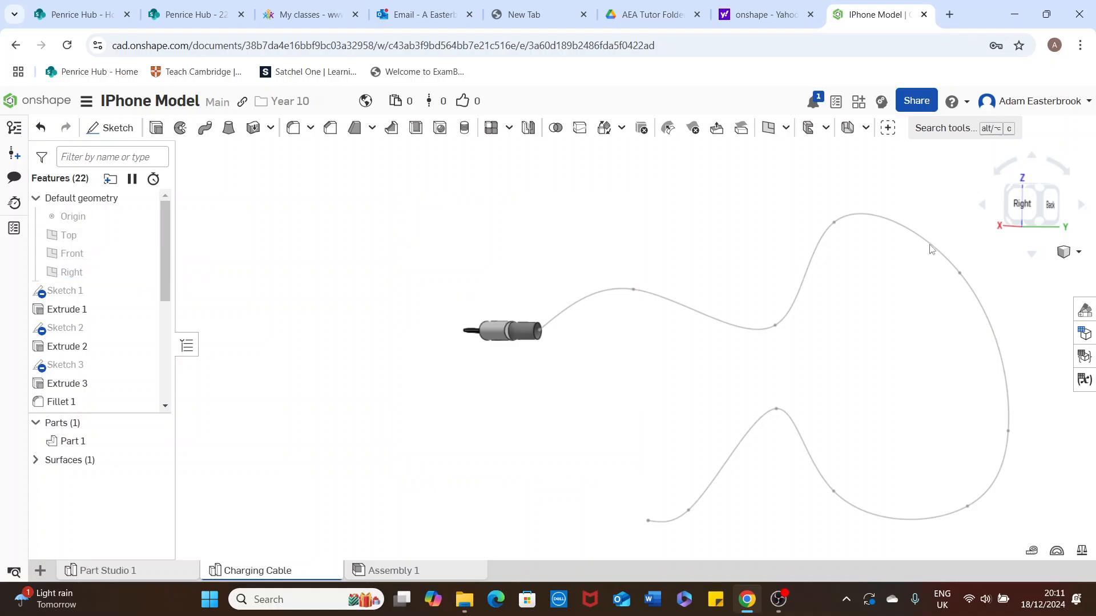
Step: Examine the open end of the round collar and review the settings of its surface extrusion, Extrude 8
{"action": "scroll", "coordinate": [592, 305], "scroll_direction": "up", "scroll_amount": 5}
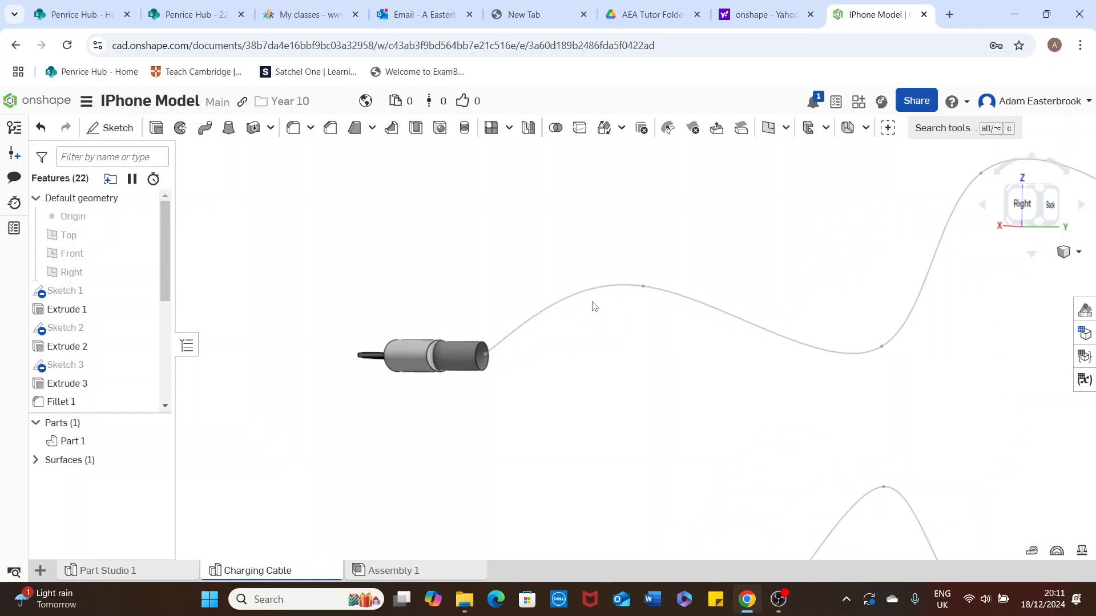
{"action": "middle_click_drag", "start_coordinate": [503, 319], "coordinate": [600, 256]}
{"action": "right_click_drag", "start_coordinate": [600, 263], "coordinate": [601, 320]}
{"action": "scroll", "coordinate": [572, 313], "scroll_direction": "up", "scroll_amount": 4}
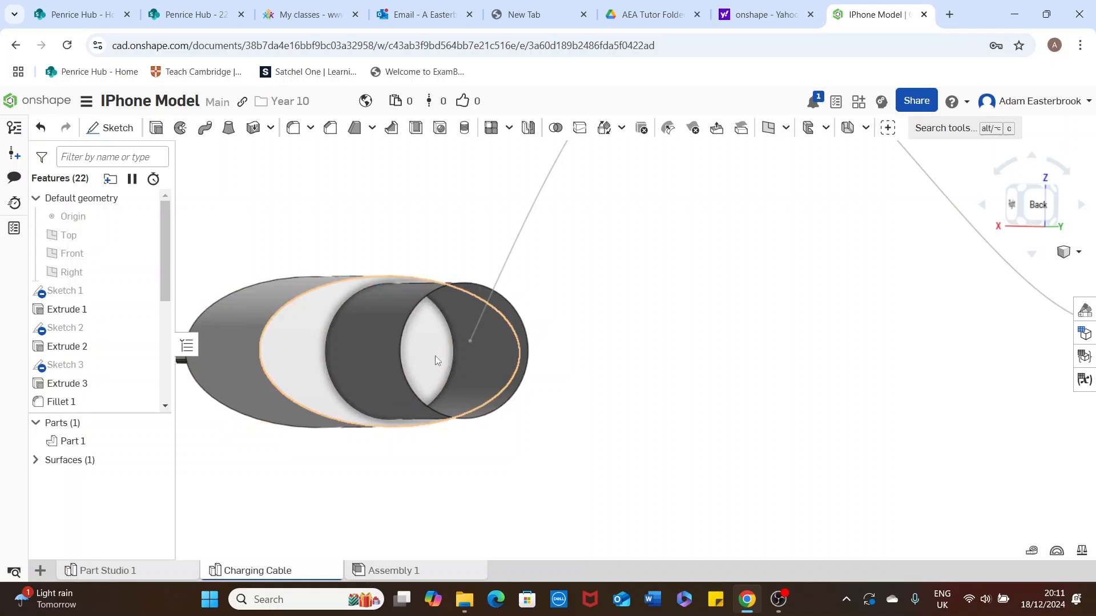
{"action": "scroll", "coordinate": [103, 371], "scroll_direction": "down", "scroll_amount": 3}
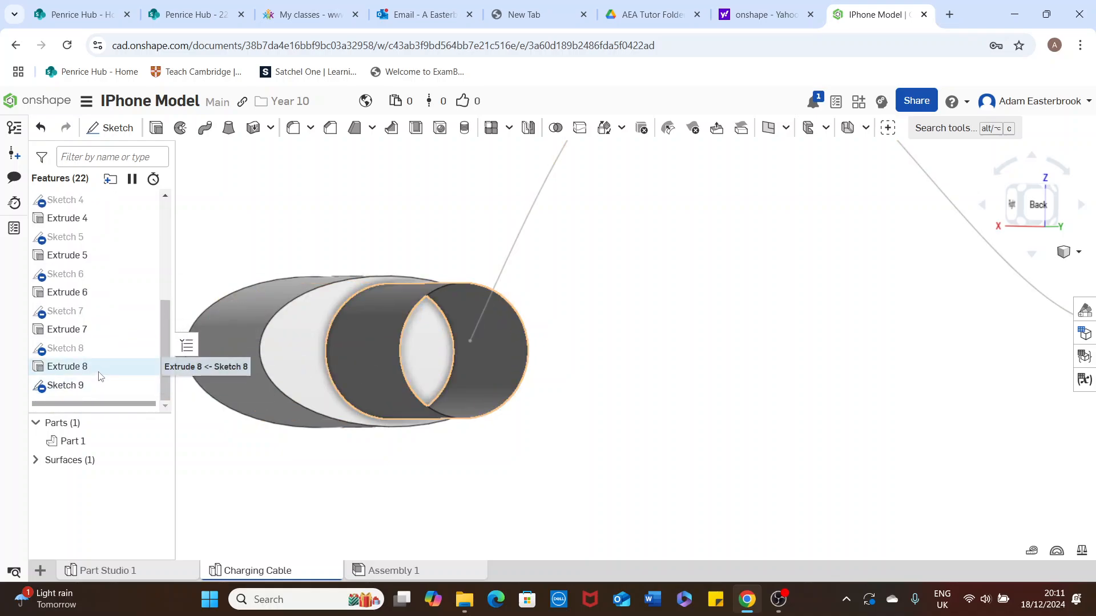
{"action": "double_click", "coordinate": [98, 372]}
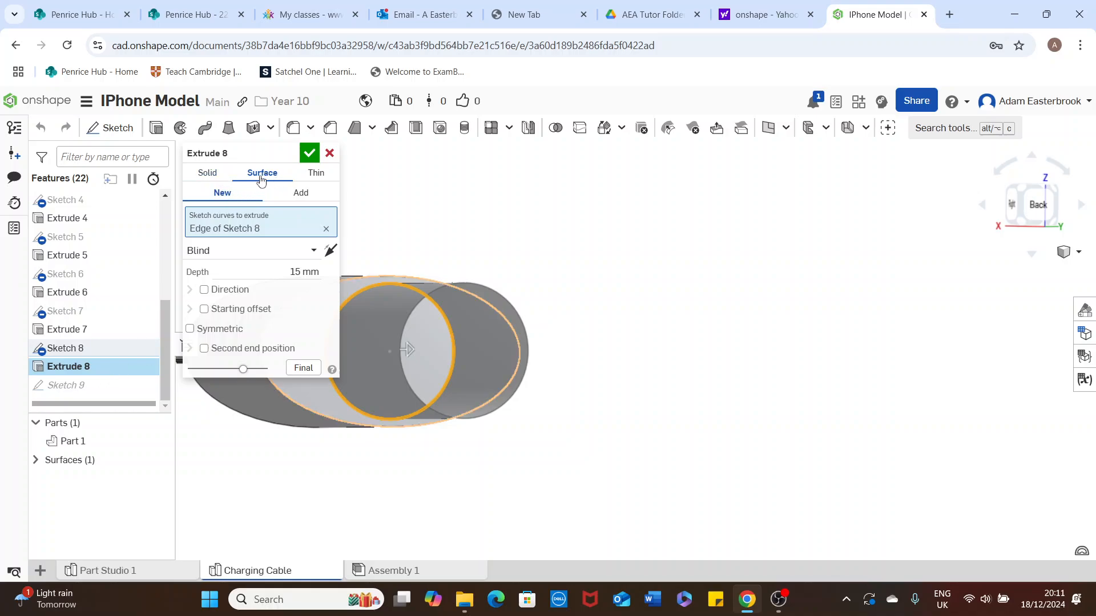
{"action": "left_click", "coordinate": [308, 153]}
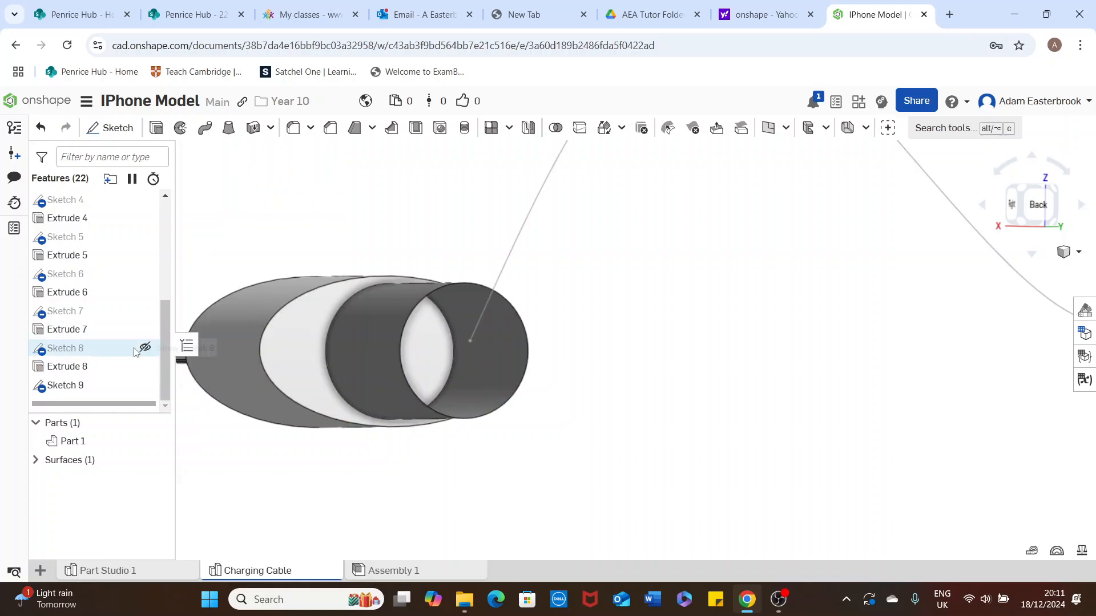
Step: Try to change the collar's surface extrusion, Extrude 8, into a solid one with the Add operation
{"action": "double_click", "coordinate": [105, 368]}
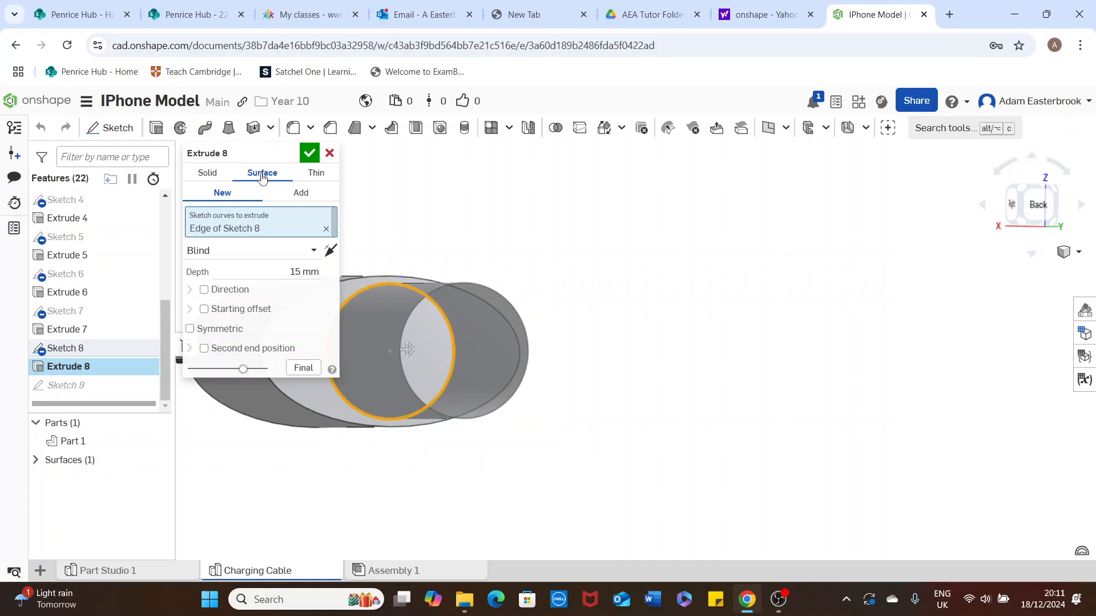
{"action": "left_click", "coordinate": [207, 173]}
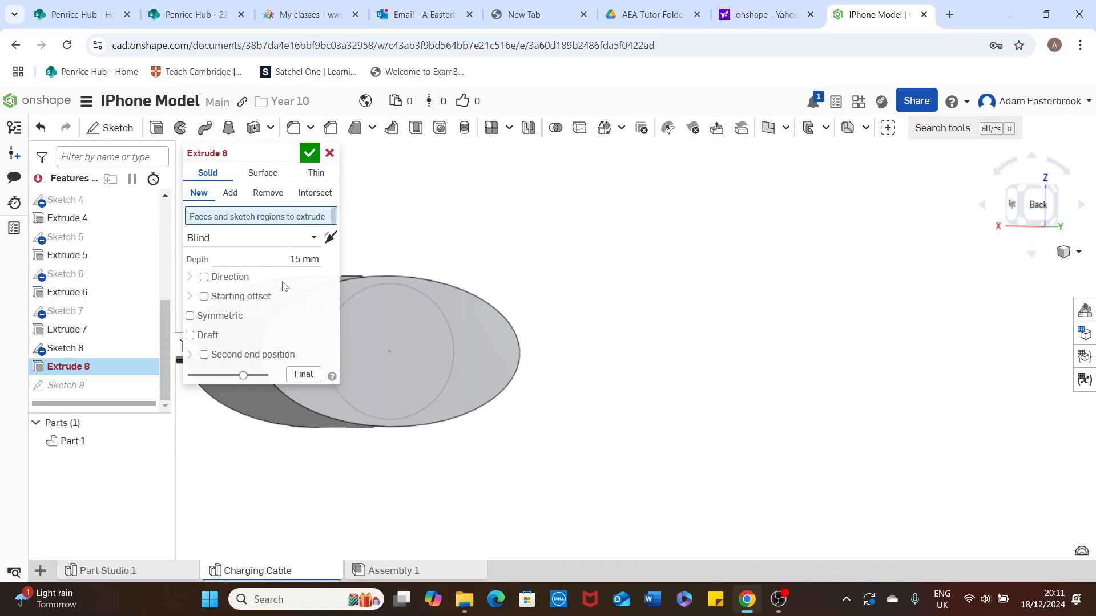
{"action": "left_click", "coordinate": [231, 194]}
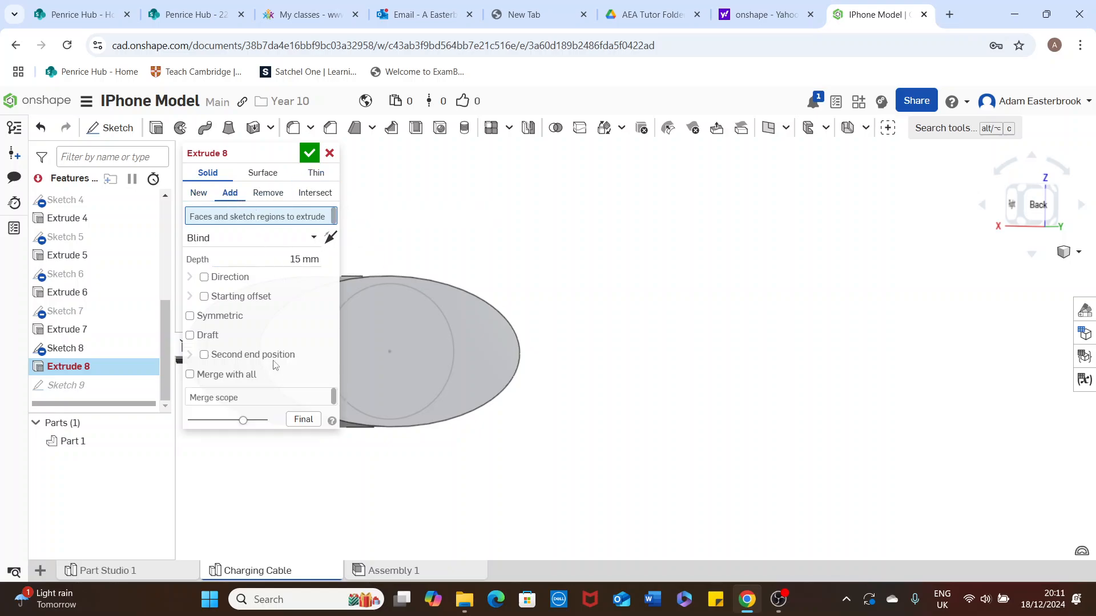
{"action": "left_click", "coordinate": [309, 153]}
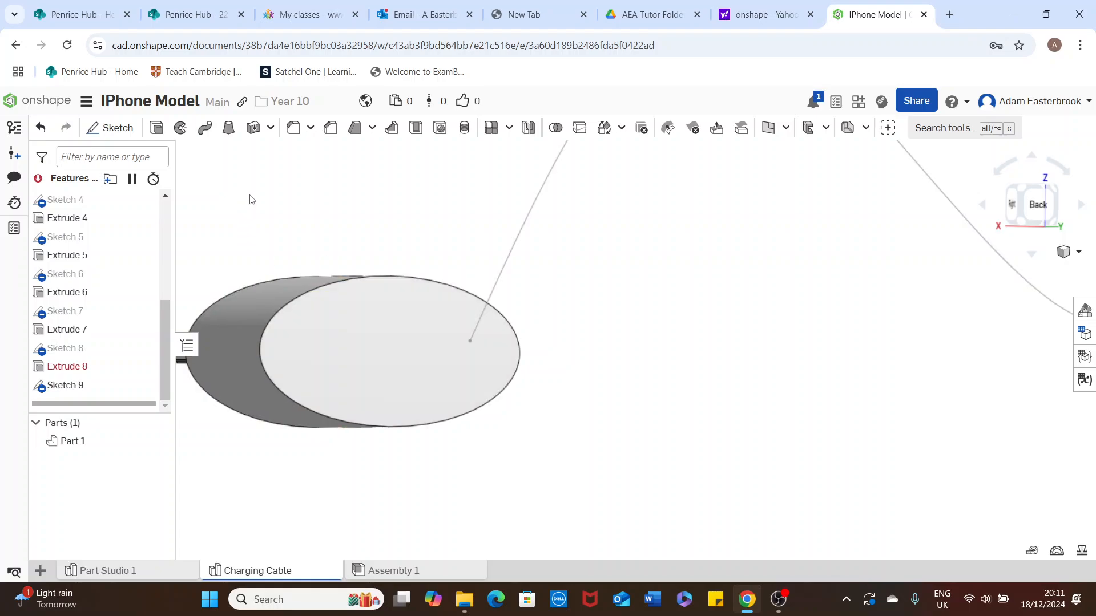
Step: Try to switch the collar's solid extrusion, Extrude 8, from the Add to the New operation
{"action": "scroll", "coordinate": [269, 211], "scroll_direction": "up", "scroll_amount": 3}
{"action": "mouse_move", "coordinate": [300, 216]}
{"action": "right_mouse_down"}
{"action": "mouse_move", "coordinate": [316, 226]}
{"action": "mouse_move", "coordinate": [328, 208]}
{"action": "mouse_move", "coordinate": [291, 215]}
{"action": "right_mouse_up"}
{"action": "scroll", "coordinate": [293, 220], "scroll_direction": "up", "scroll_amount": 2}
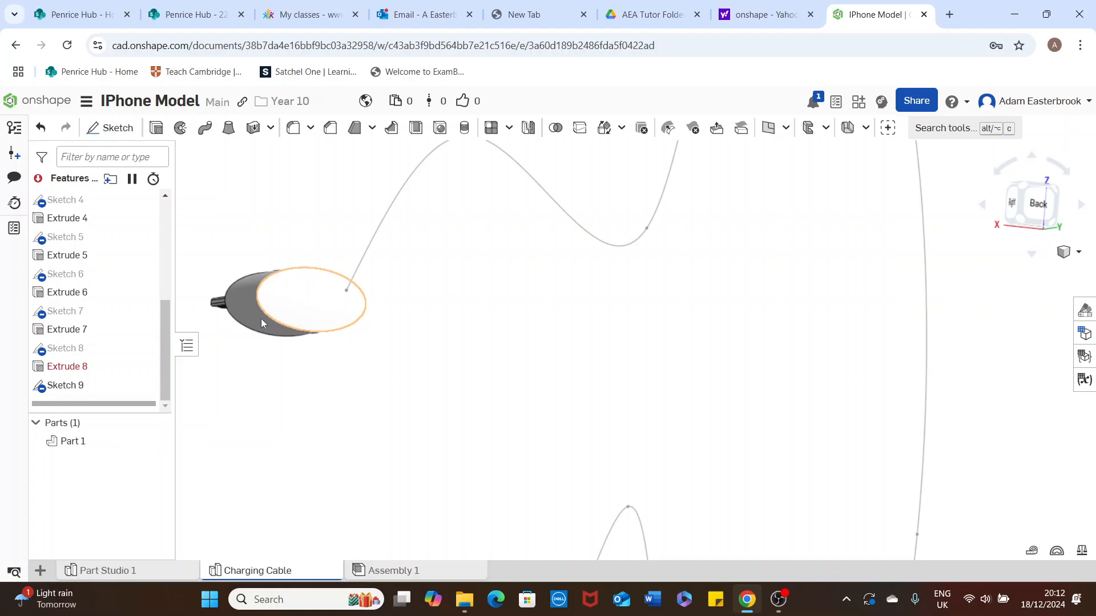
{"action": "double_click", "coordinate": [106, 368]}
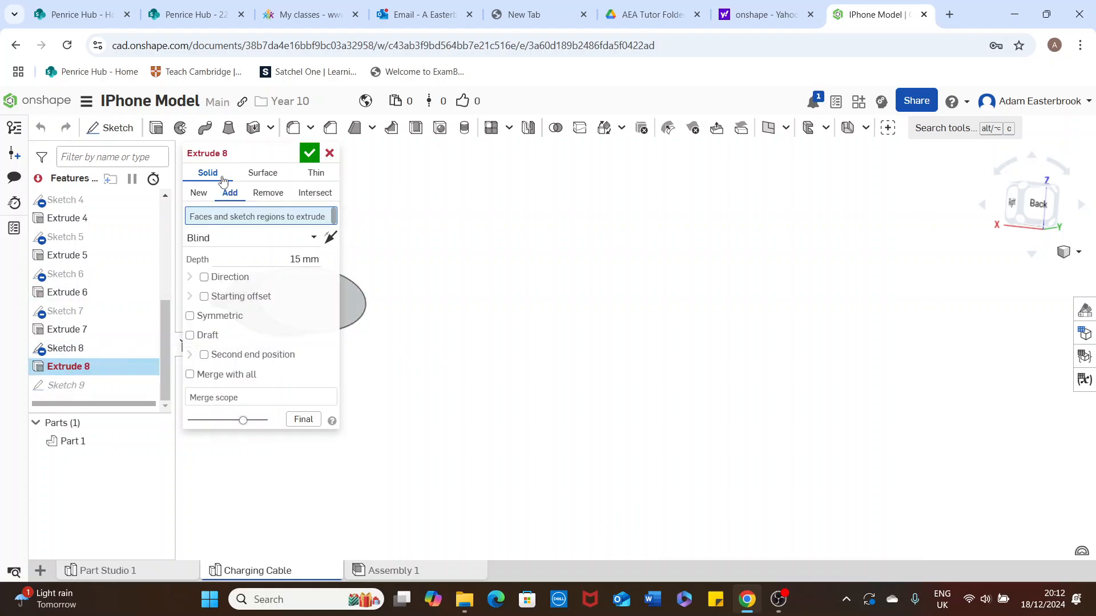
{"action": "left_click", "coordinate": [201, 194]}
{"action": "left_click", "coordinate": [310, 153]}
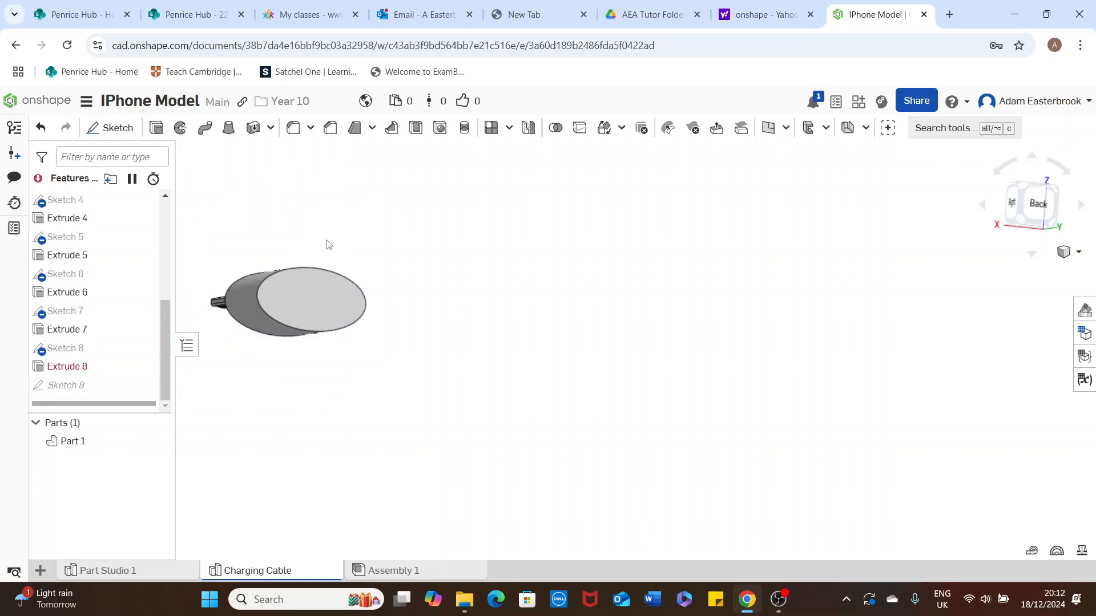
Step: Delete the collar's extrusion, Extrude 8, while keeping its circle sketch on the connector's back face
{"action": "right_click_drag", "start_coordinate": [326, 240], "coordinate": [334, 229]}
{"action": "scroll", "coordinate": [309, 238], "scroll_direction": "up", "scroll_amount": 2}
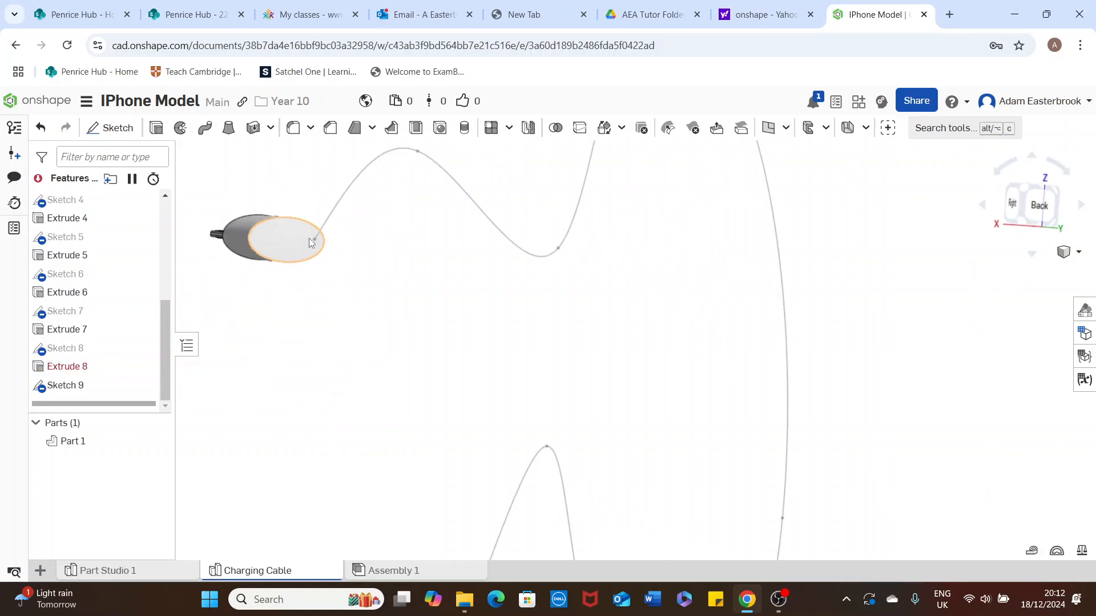
{"action": "right_click", "coordinate": [86, 368]}
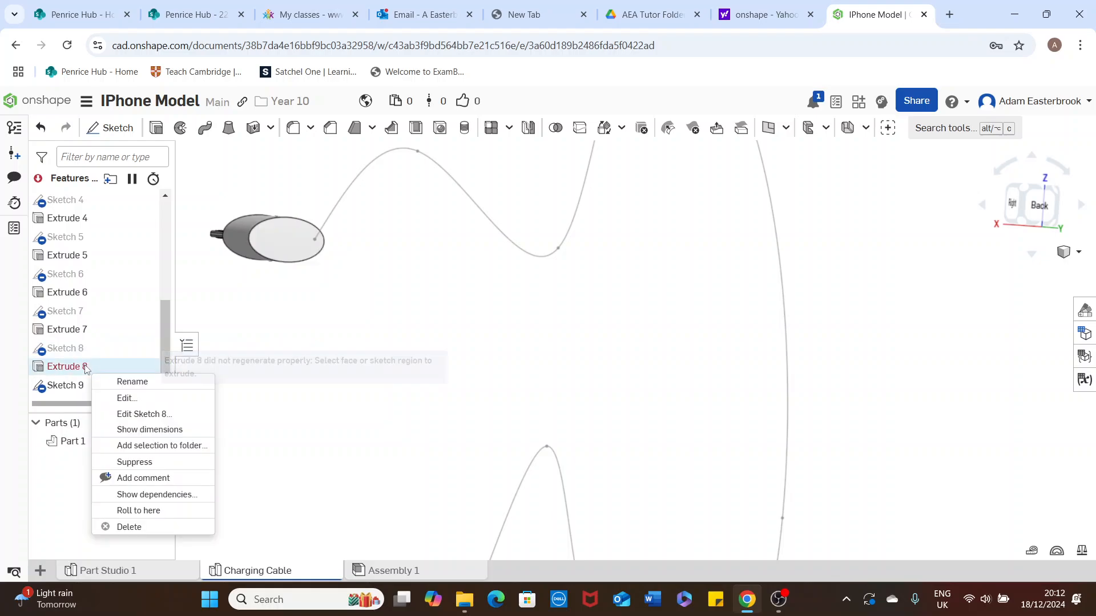
{"action": "left_click", "coordinate": [141, 525]}
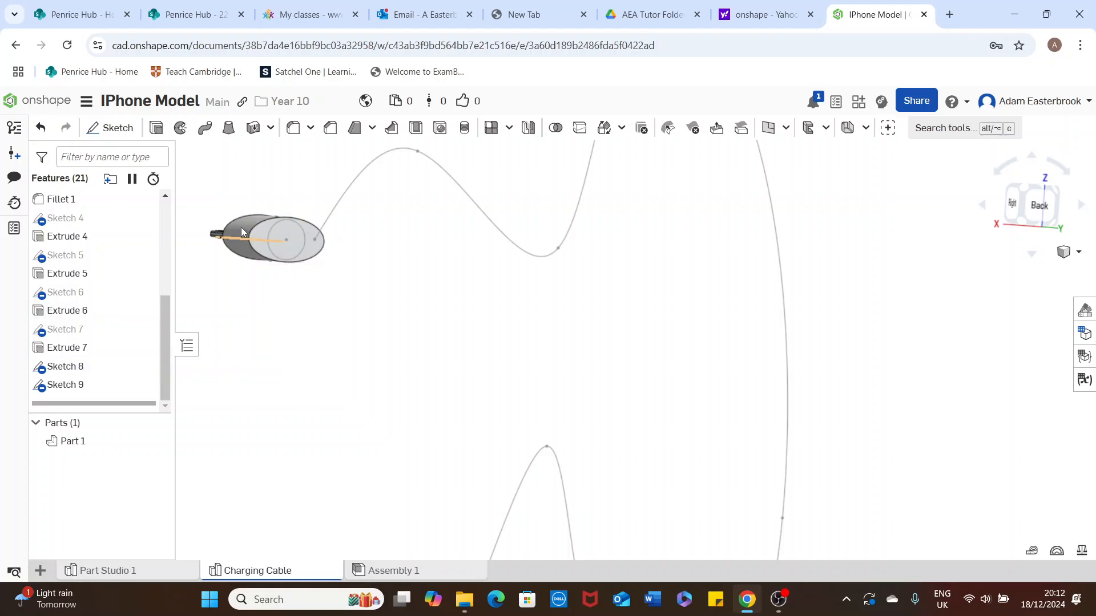
Step: Extrude the circle on the connector's back face 15 mm outward as a solid with the Add operation
{"action": "scroll", "coordinate": [249, 246], "scroll_direction": "up", "scroll_amount": 3}
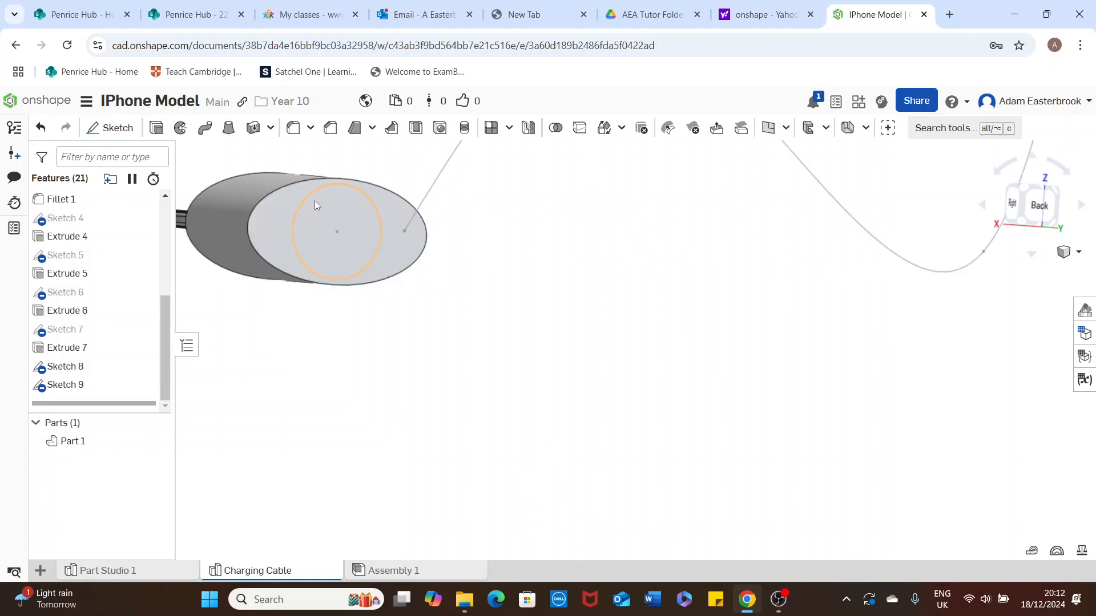
{"action": "left_click", "coordinate": [156, 127]}
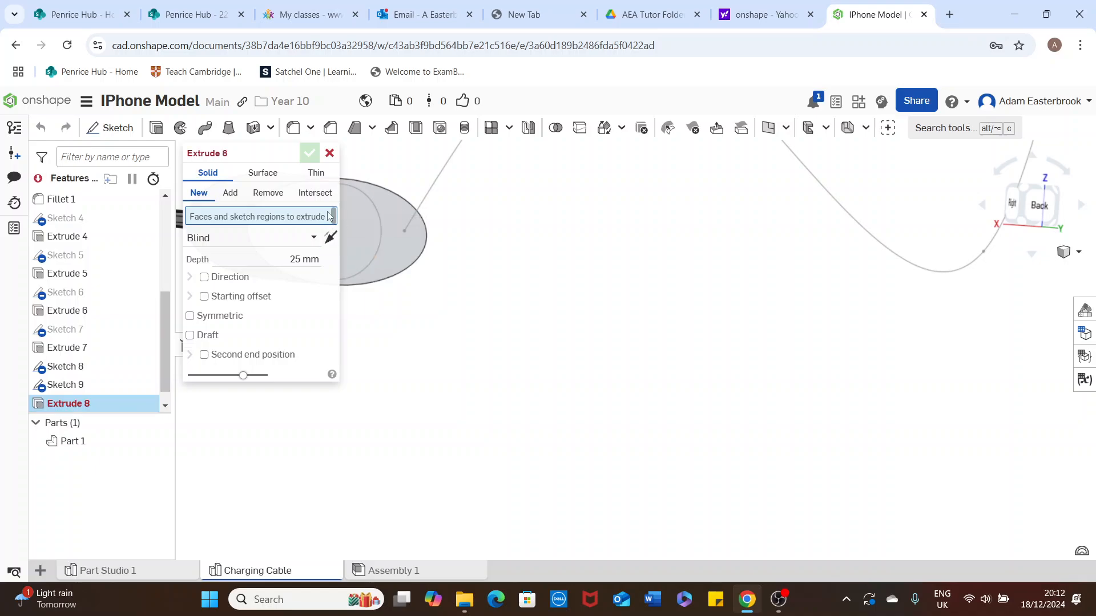
{"action": "left_click_drag", "start_coordinate": [217, 153], "coordinate": [208, 329]}
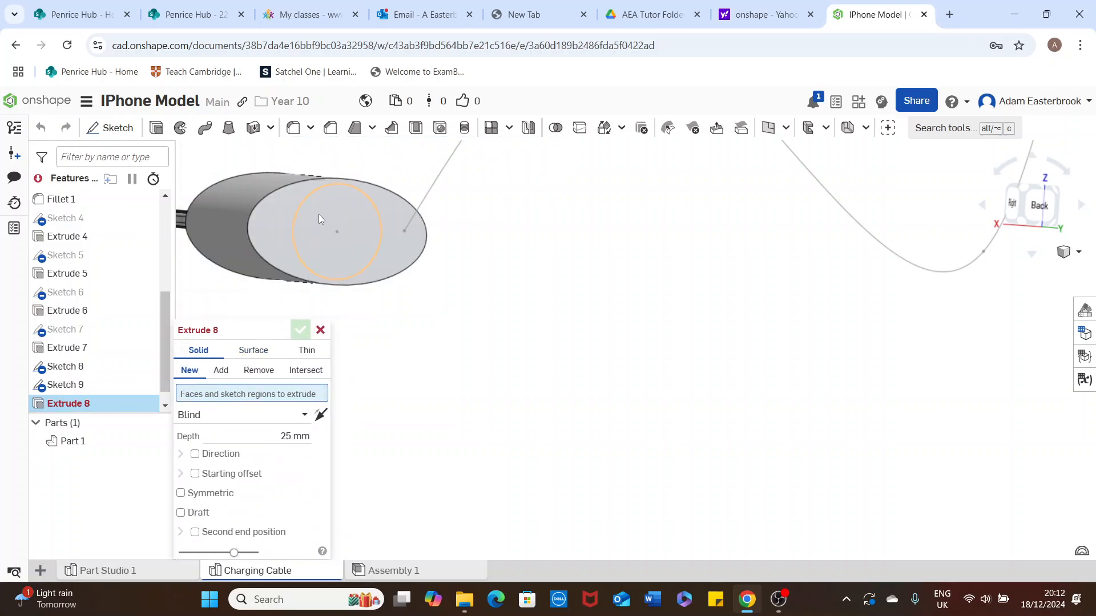
{"action": "left_click", "coordinate": [319, 214]}
{"action": "left_click", "coordinate": [288, 450]}
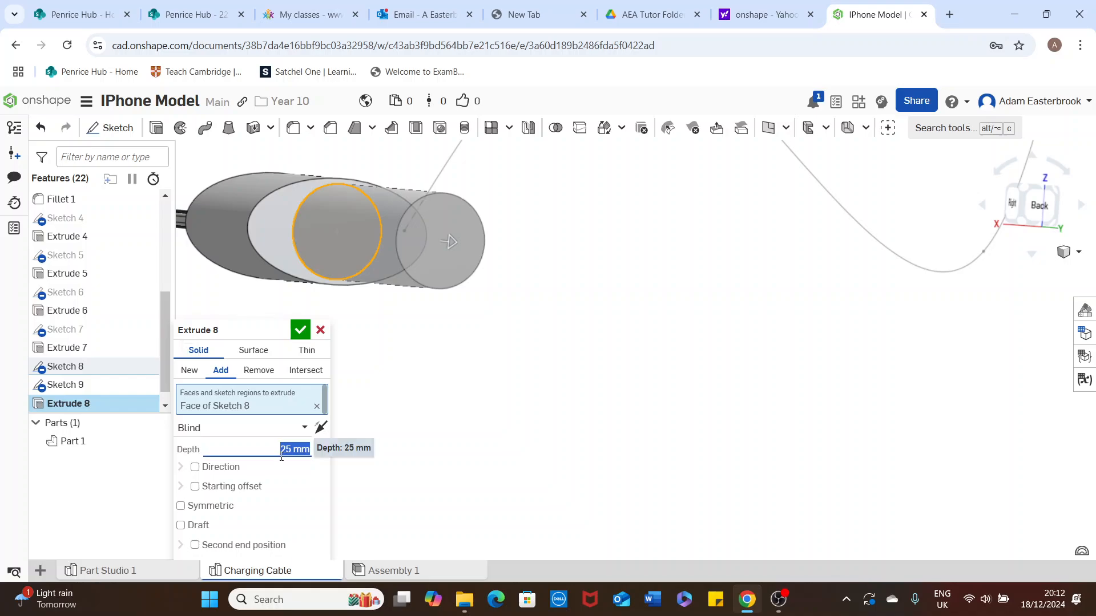
{"action": "type", "text": "15"}
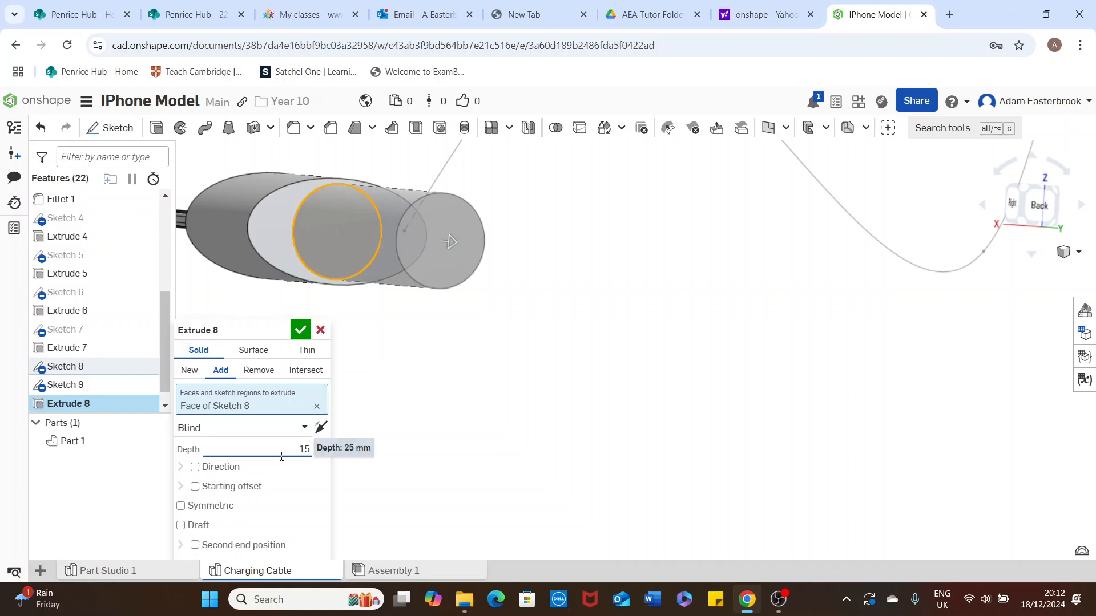
{"action": "key", "text": "Tab"}
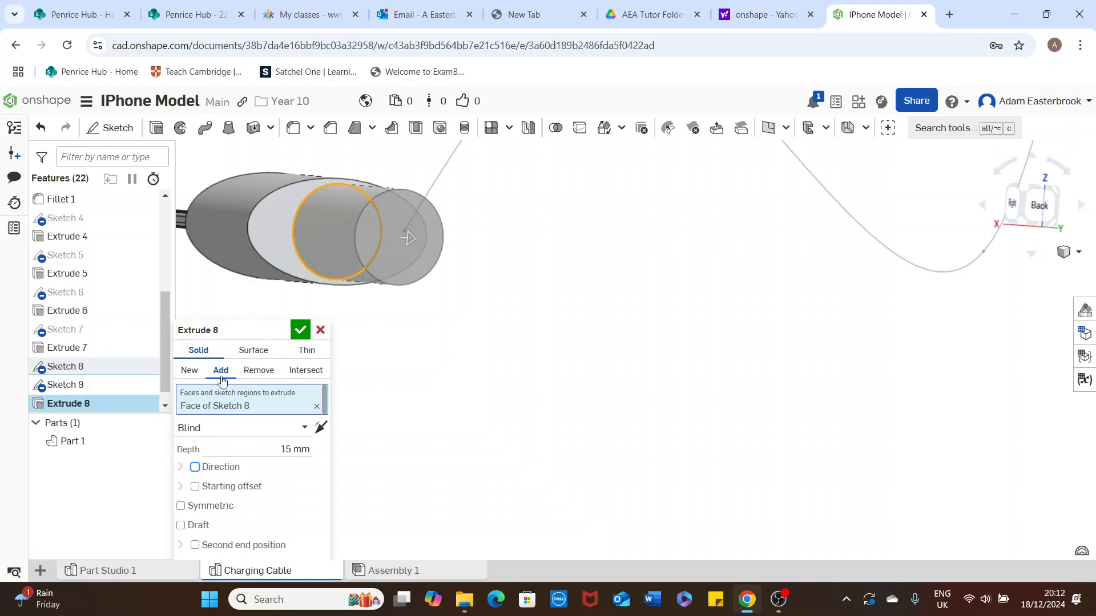
{"action": "left_click", "coordinate": [300, 330]}
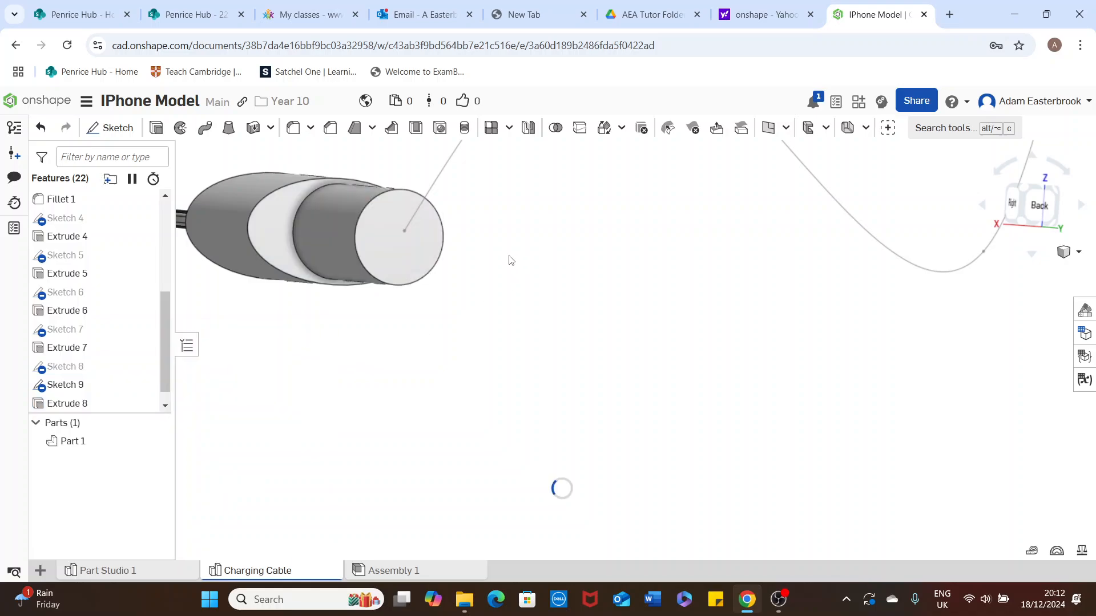
Step: Sketch a centre-point circle about 7.6 mm in diameter on the collar's end face, just inside its rim
{"action": "scroll", "coordinate": [484, 294], "scroll_direction": "down", "scroll_amount": 2}
{"action": "mouse_move", "coordinate": [446, 311]}
{"action": "right_mouse_down"}
{"action": "mouse_move", "coordinate": [474, 329]}
{"action": "mouse_move", "coordinate": [459, 324]}
{"action": "right_mouse_up"}
{"action": "scroll", "coordinate": [416, 323], "scroll_direction": "down", "scroll_amount": 3}
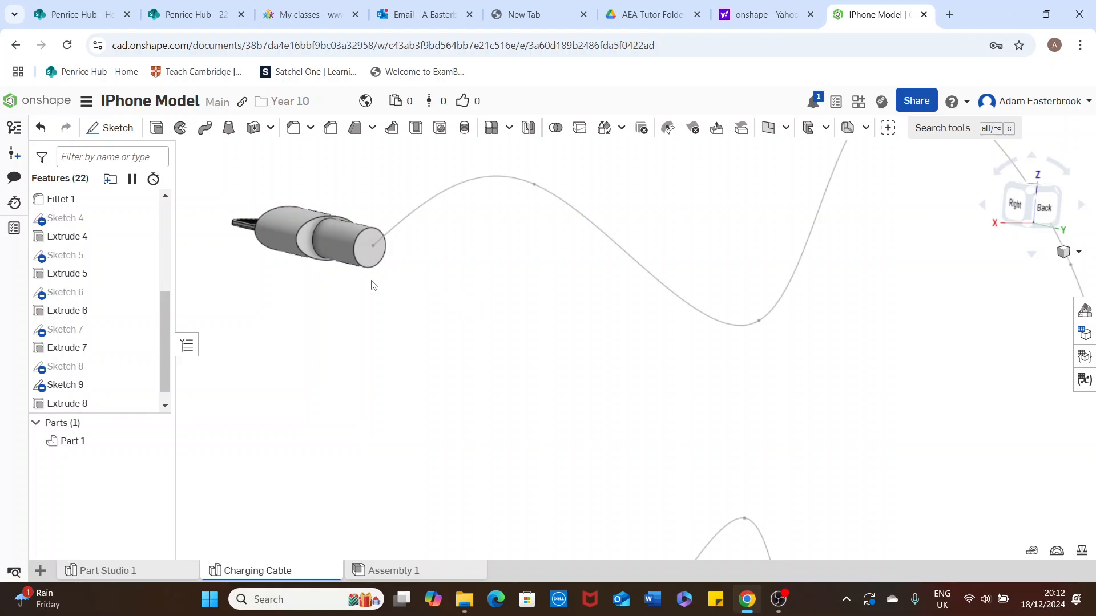
{"action": "right_click_drag", "start_coordinate": [442, 273], "coordinate": [448, 270]}
{"action": "scroll", "coordinate": [509, 264], "scroll_direction": "up", "scroll_amount": 4}
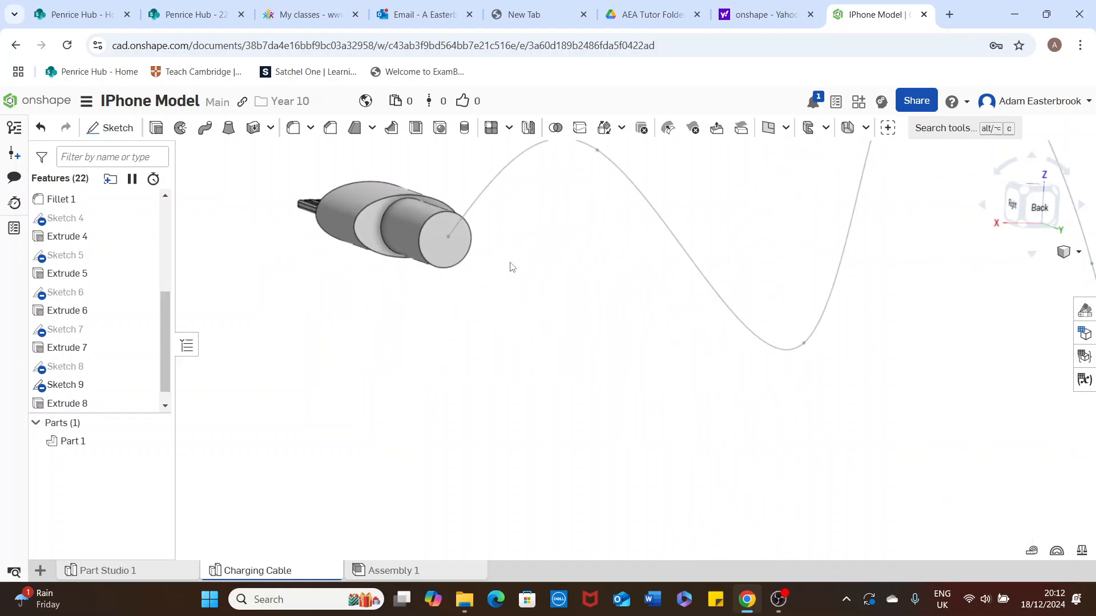
{"action": "middle_click_drag", "start_coordinate": [509, 264], "coordinate": [476, 305]}
{"action": "right_click_drag", "start_coordinate": [496, 306], "coordinate": [484, 308]}
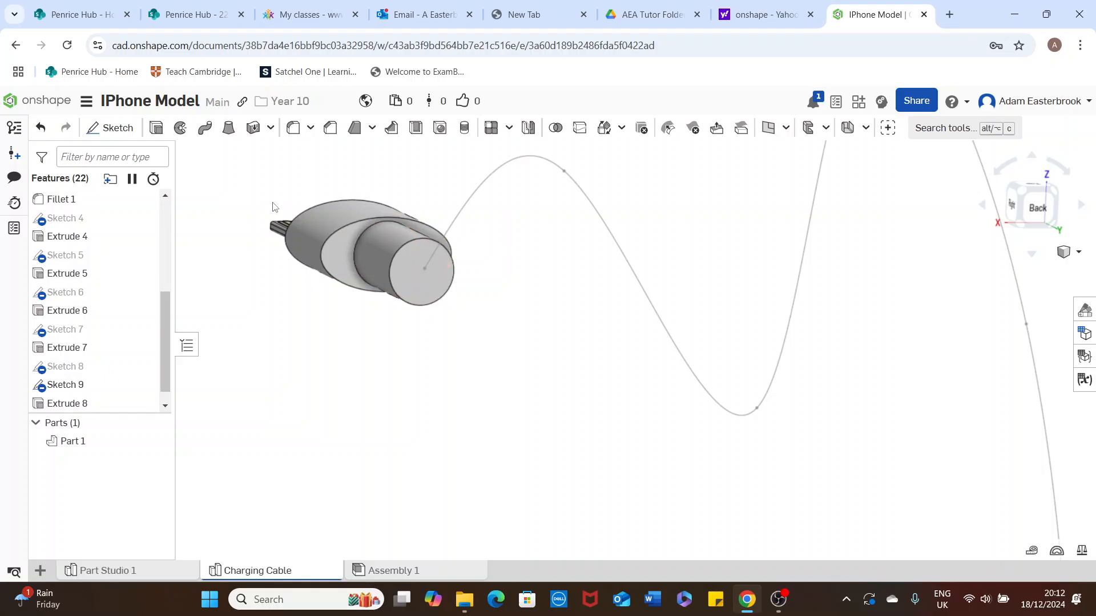
{"action": "left_click", "coordinate": [114, 131]}
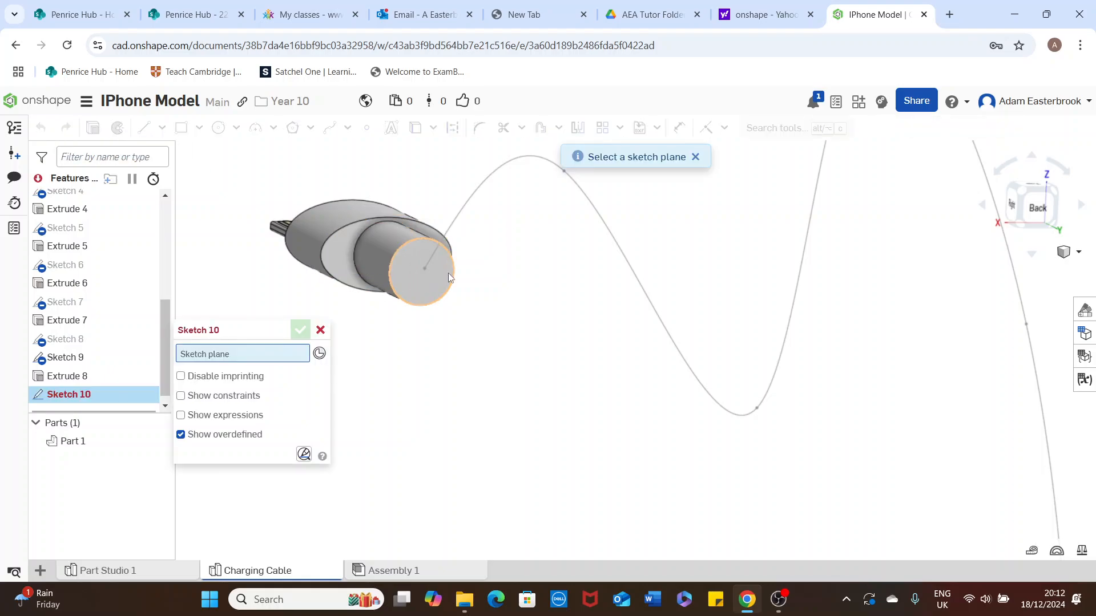
{"action": "left_click", "coordinate": [407, 266]}
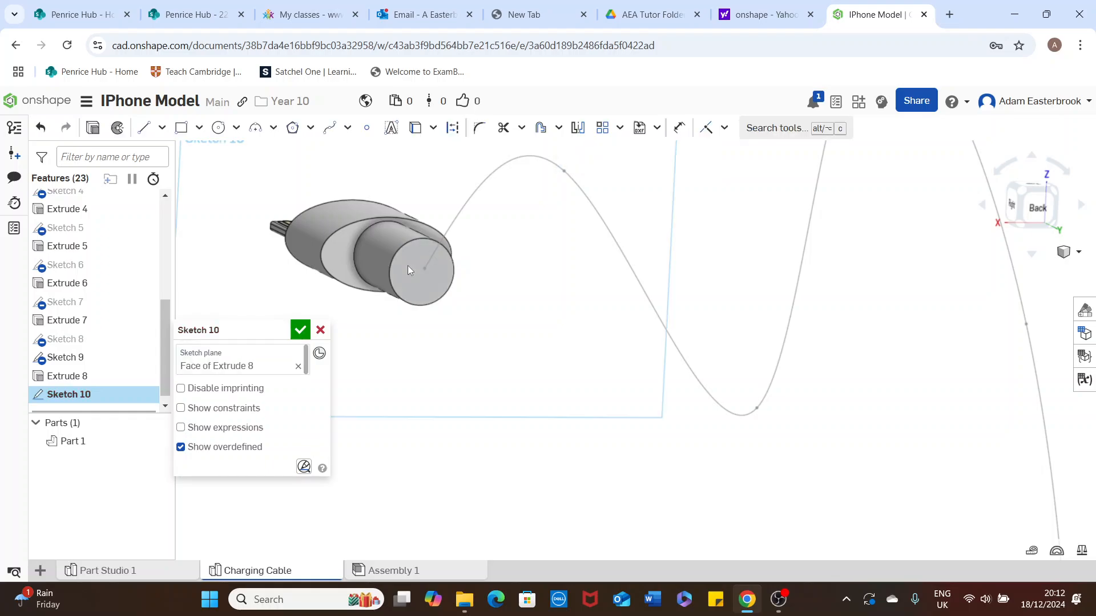
{"action": "left_click", "coordinate": [236, 127]}
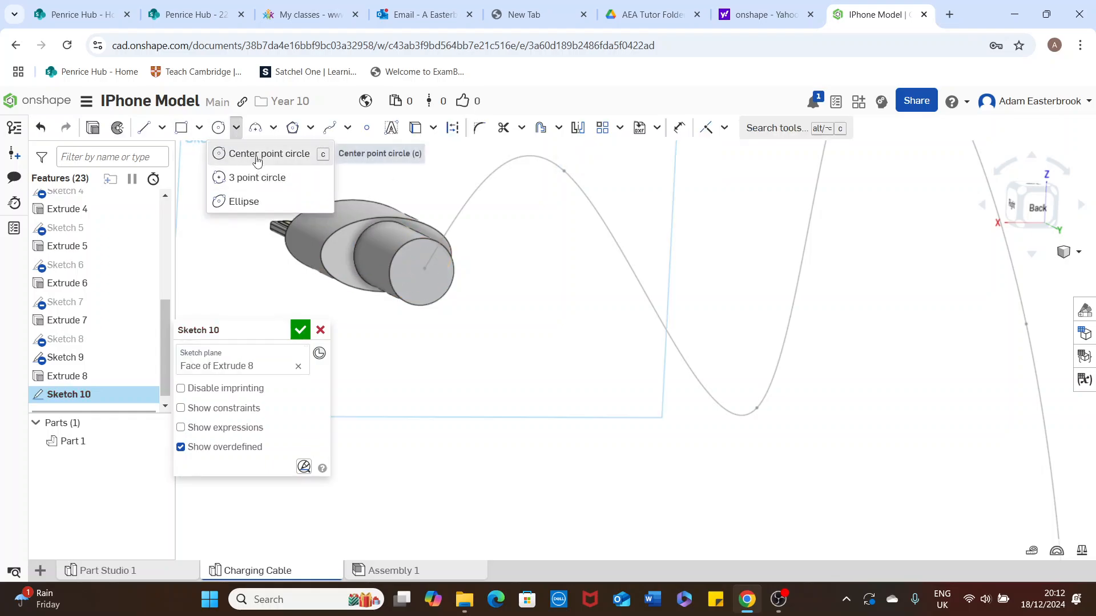
{"action": "left_click", "coordinate": [264, 152]}
{"action": "scroll", "coordinate": [430, 296], "scroll_direction": "up", "scroll_amount": 3}
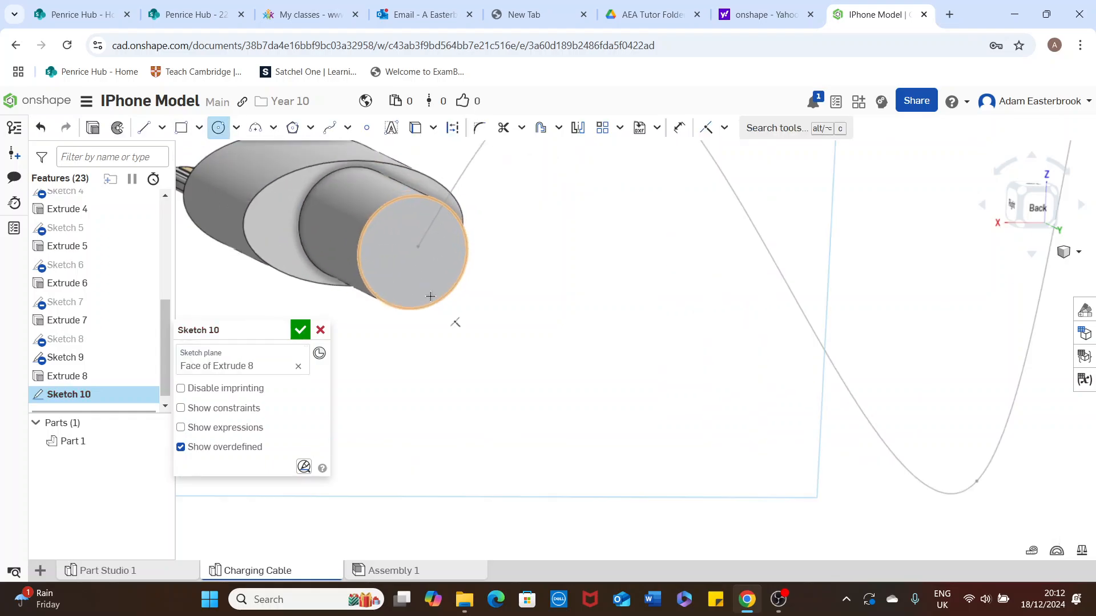
{"action": "scroll", "coordinate": [413, 253], "scroll_direction": "up", "scroll_amount": 2}
{"action": "left_click", "coordinate": [413, 253]}
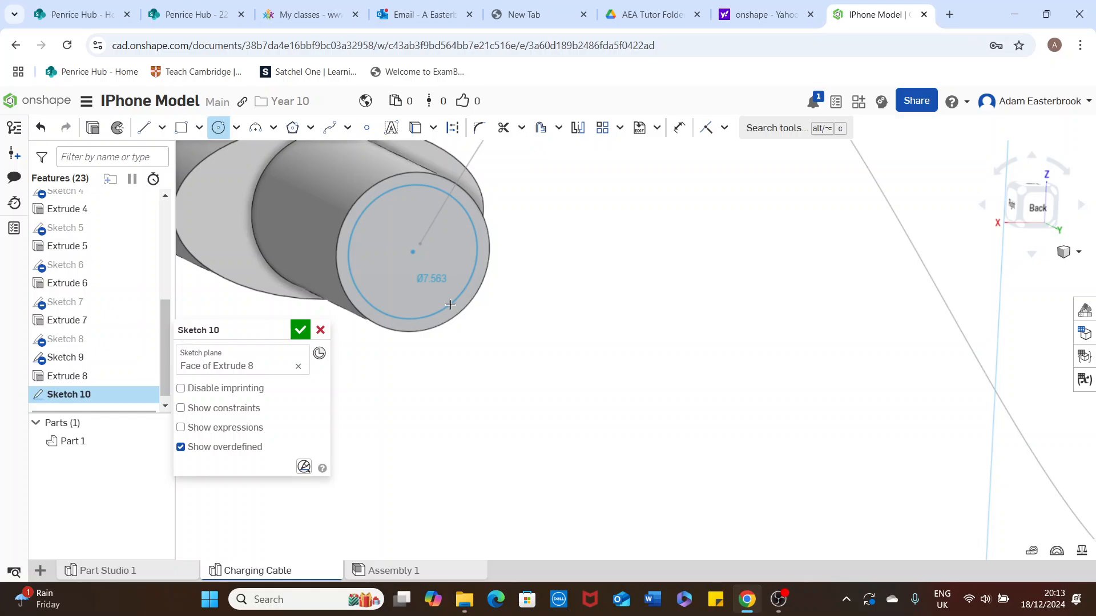
{"action": "left_click", "coordinate": [450, 304]}
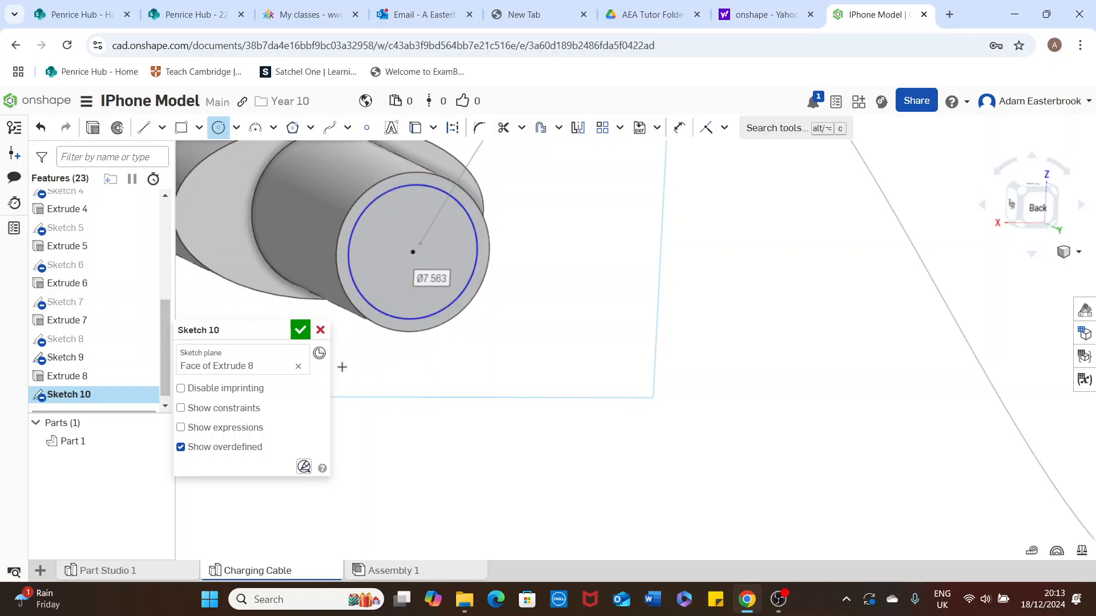
{"action": "left_click", "coordinate": [301, 330]}
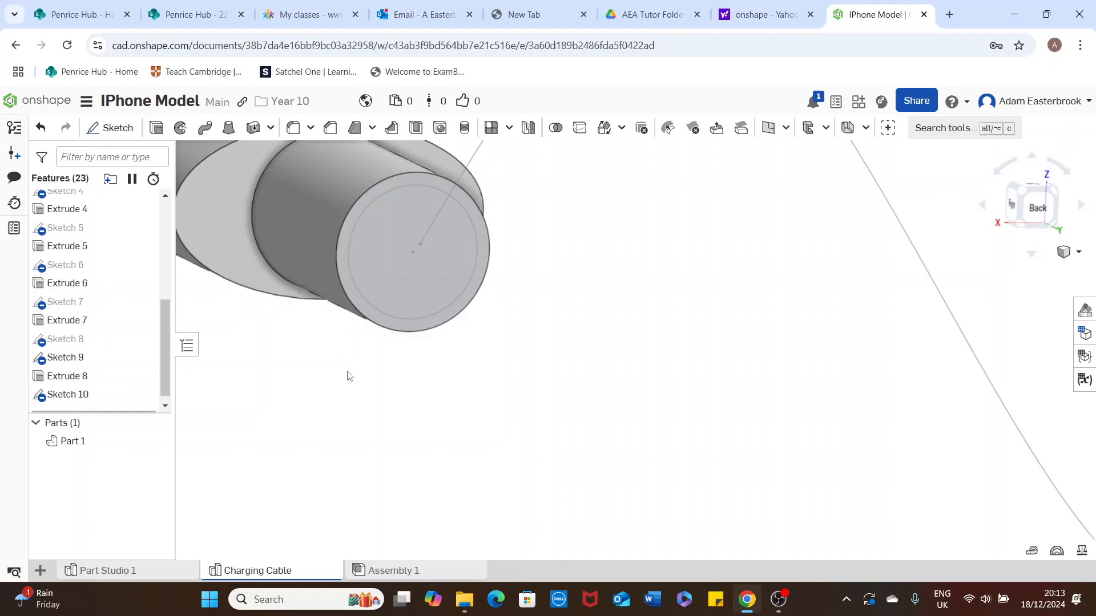
Step: Sweep the circle on the collar's end face along the spline path as a solid with the Add operation
{"action": "right_click_drag", "start_coordinate": [350, 377], "coordinate": [365, 381]}
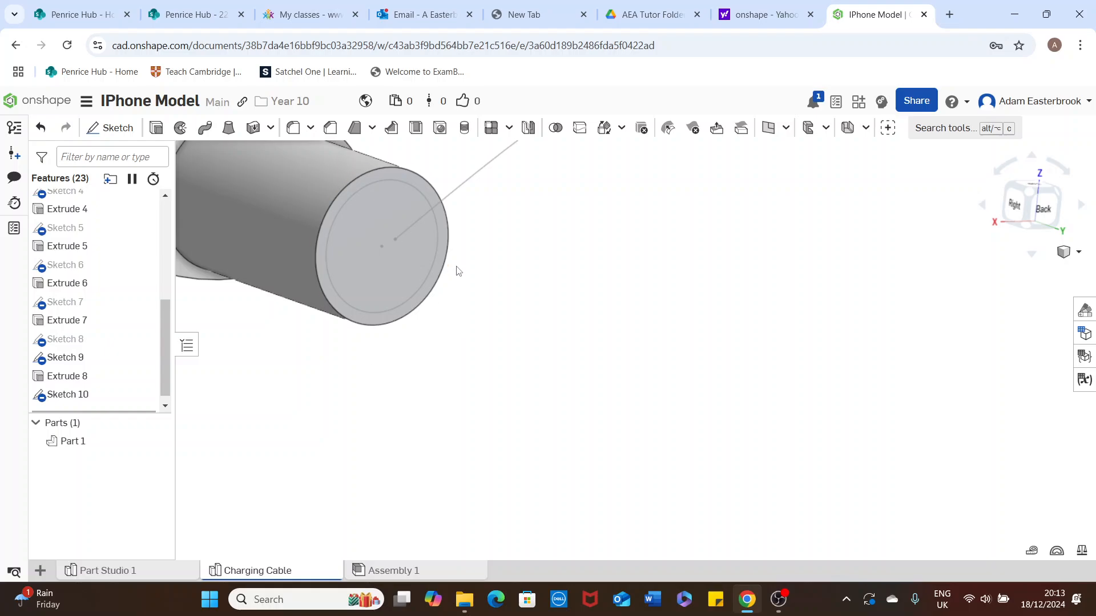
{"action": "scroll", "coordinate": [482, 277], "scroll_direction": "down", "scroll_amount": 3}
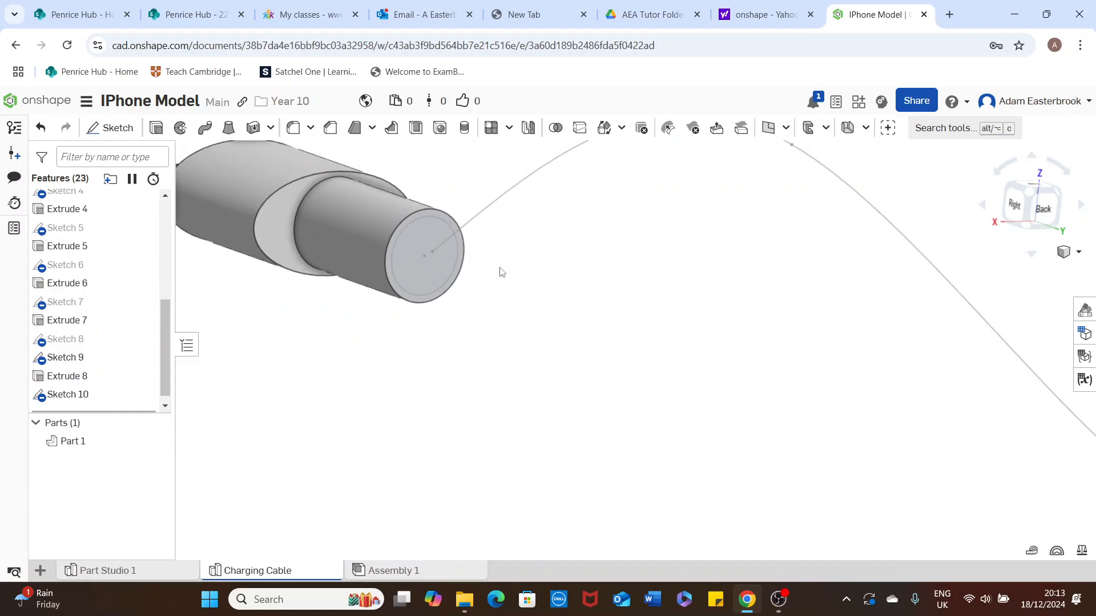
{"action": "scroll", "coordinate": [516, 260], "scroll_direction": "down", "scroll_amount": 2}
{"action": "scroll", "coordinate": [546, 282], "scroll_direction": "down", "scroll_amount": 2}
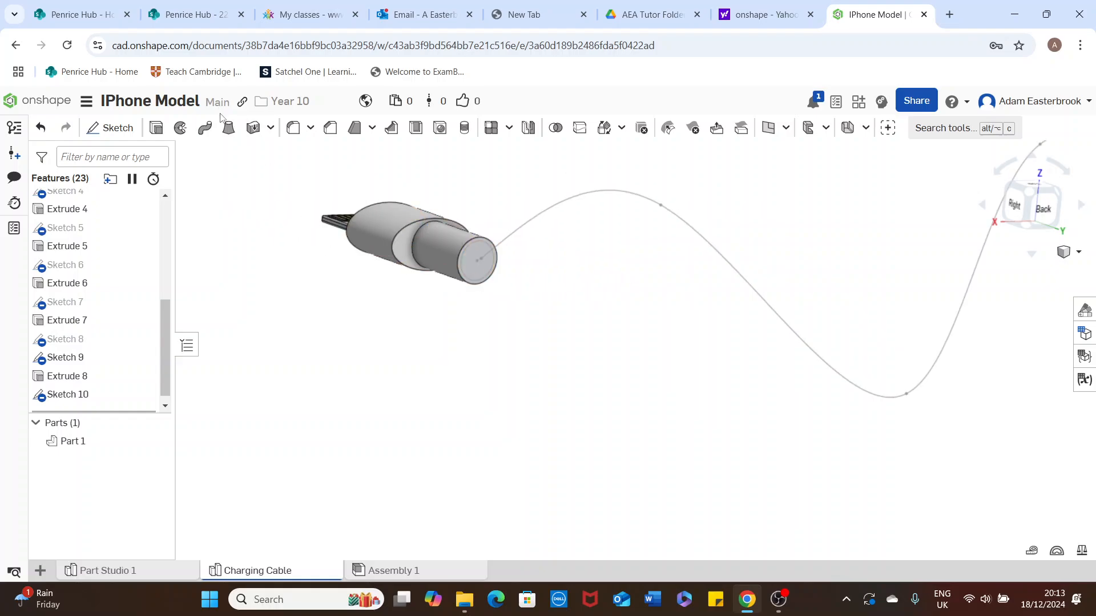
{"action": "left_click", "coordinate": [204, 128]}
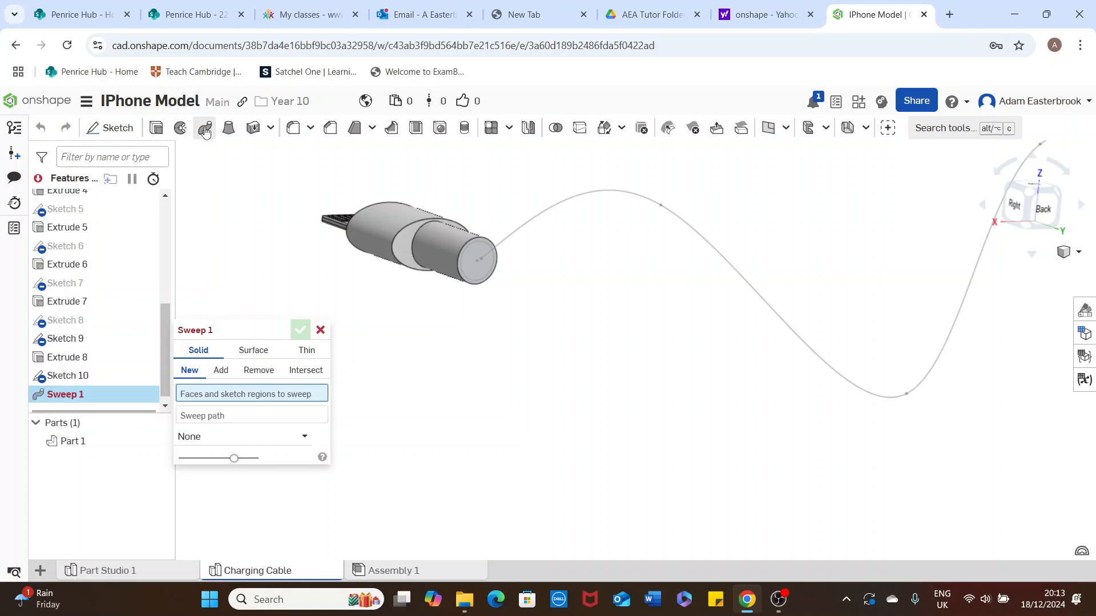
{"action": "left_click_drag", "start_coordinate": [234, 329], "coordinate": [240, 273]}
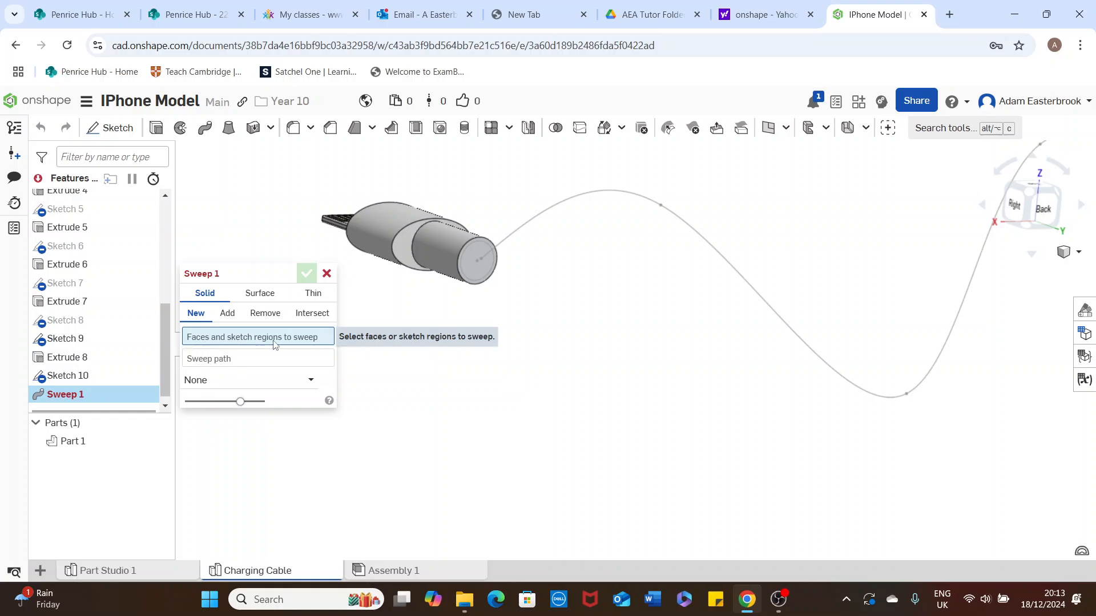
{"action": "left_click", "coordinate": [474, 282]}
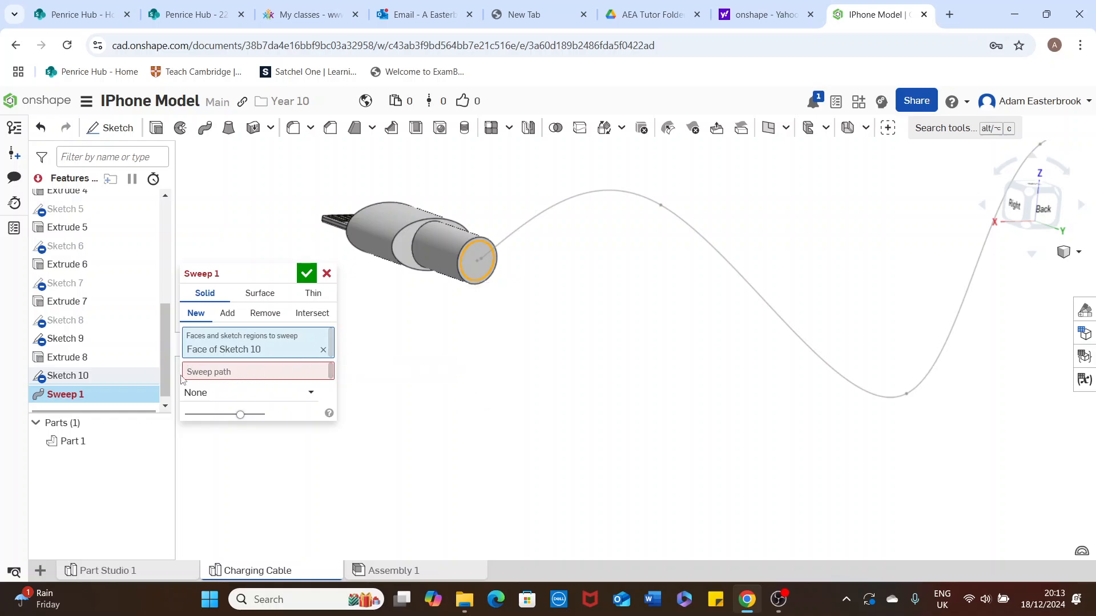
{"action": "left_click", "coordinate": [248, 372]}
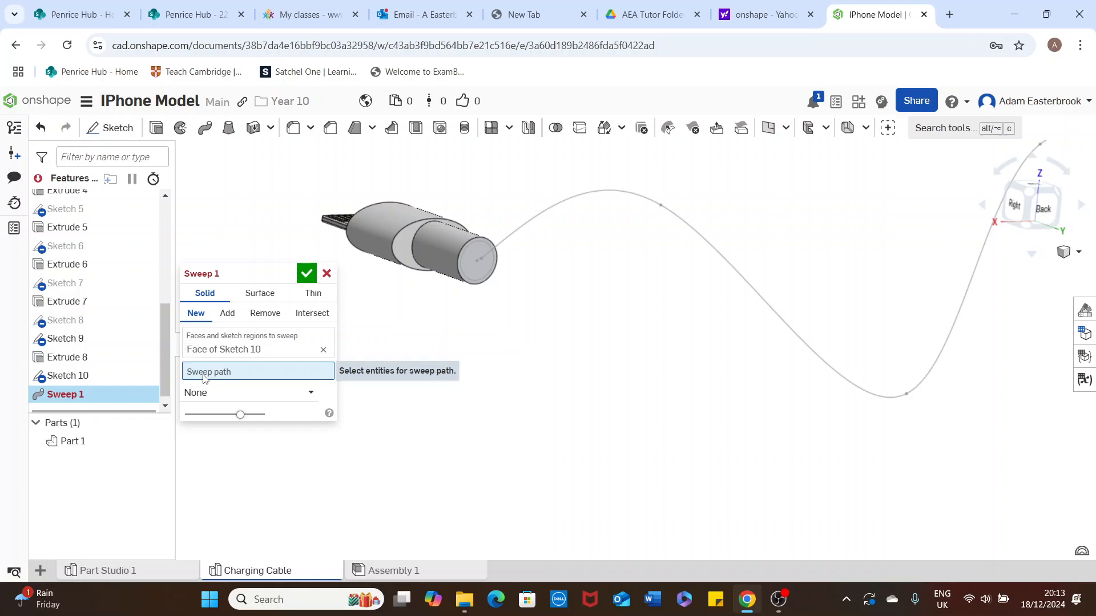
{"action": "left_click", "coordinate": [508, 245]}
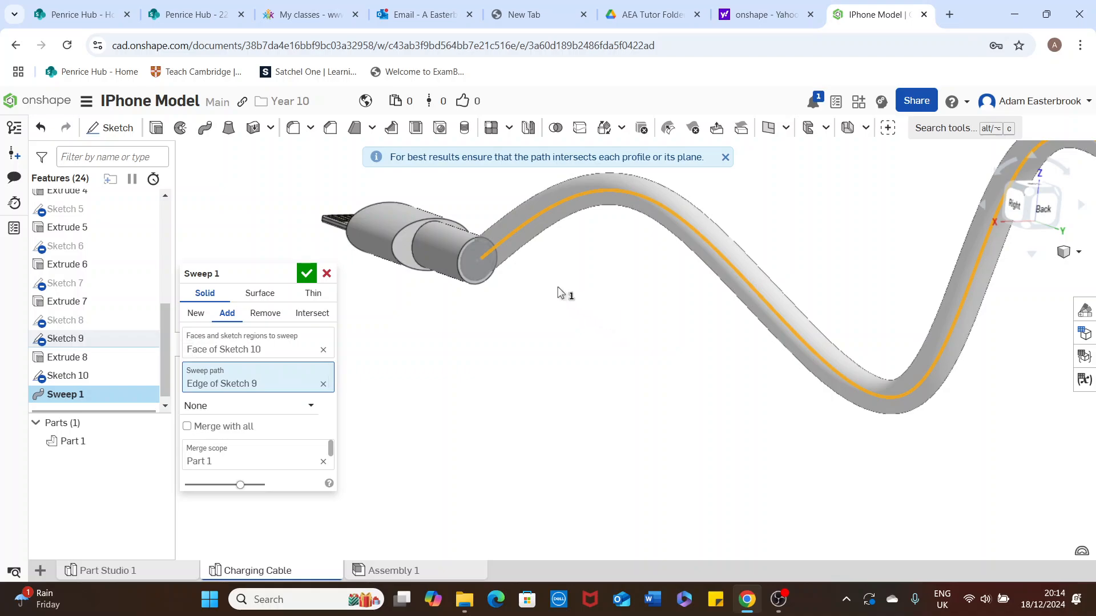
{"action": "scroll", "coordinate": [637, 360], "scroll_direction": "down", "scroll_amount": 5}
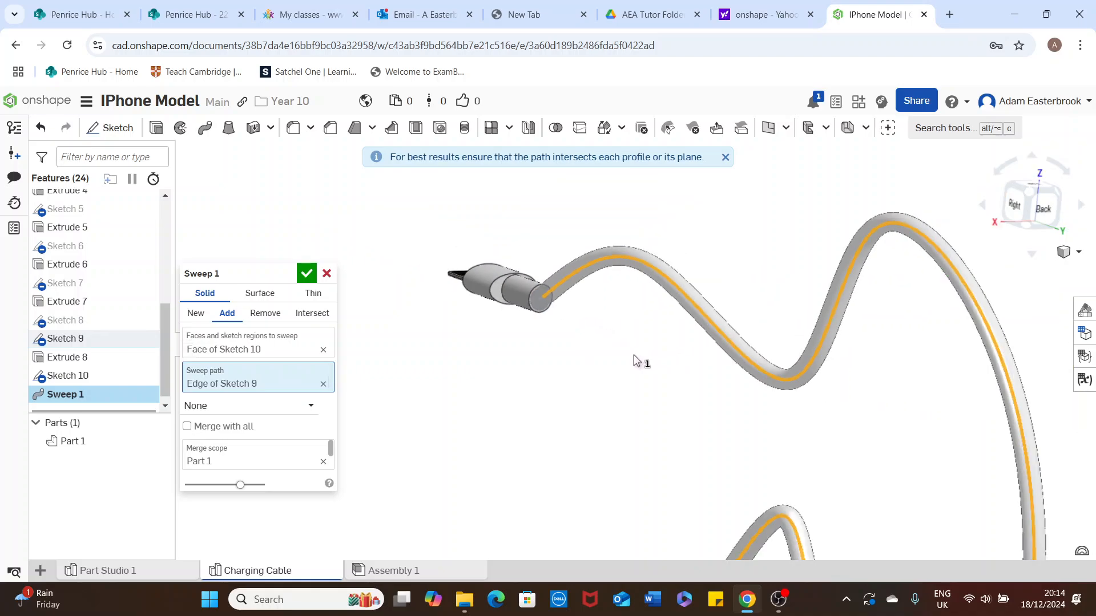
{"action": "right_click_drag", "start_coordinate": [677, 393], "coordinate": [702, 386]}
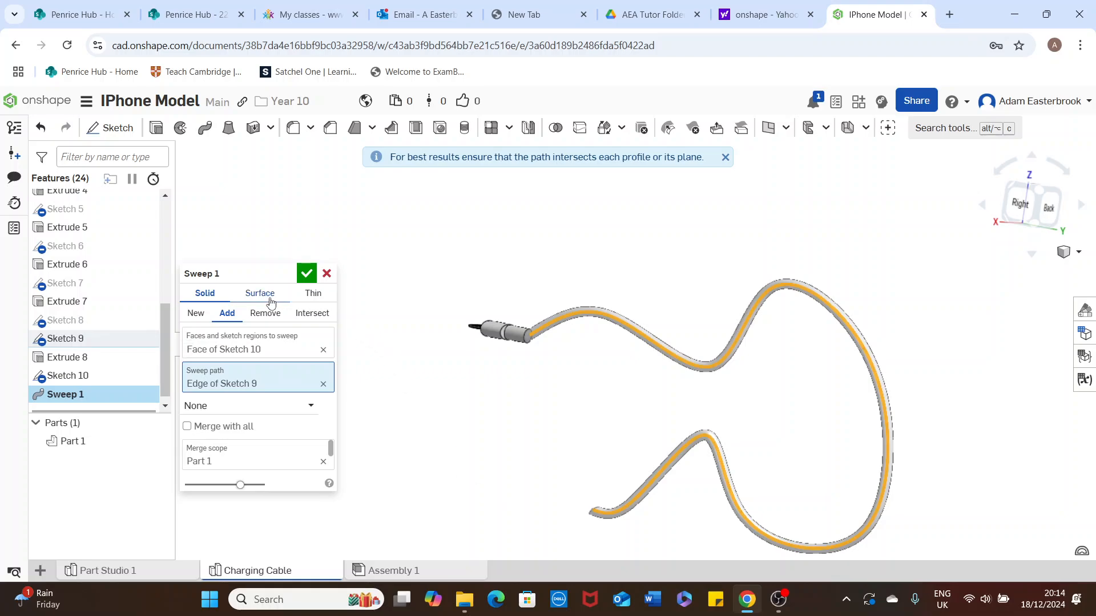
{"action": "left_click", "coordinate": [307, 273]}
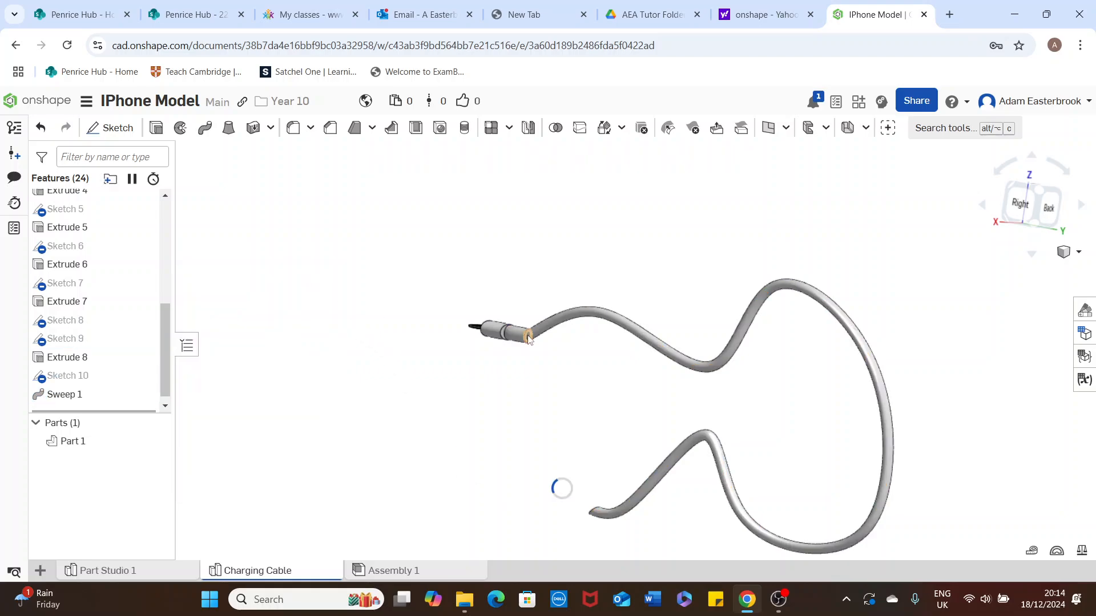
Step: Inspect the swept cable where it joins the collar and show the whole model in isometric view
{"action": "scroll", "coordinate": [529, 339], "scroll_direction": "up", "scroll_amount": 5}
{"action": "scroll", "coordinate": [636, 458], "scroll_direction": "down", "scroll_amount": 5}
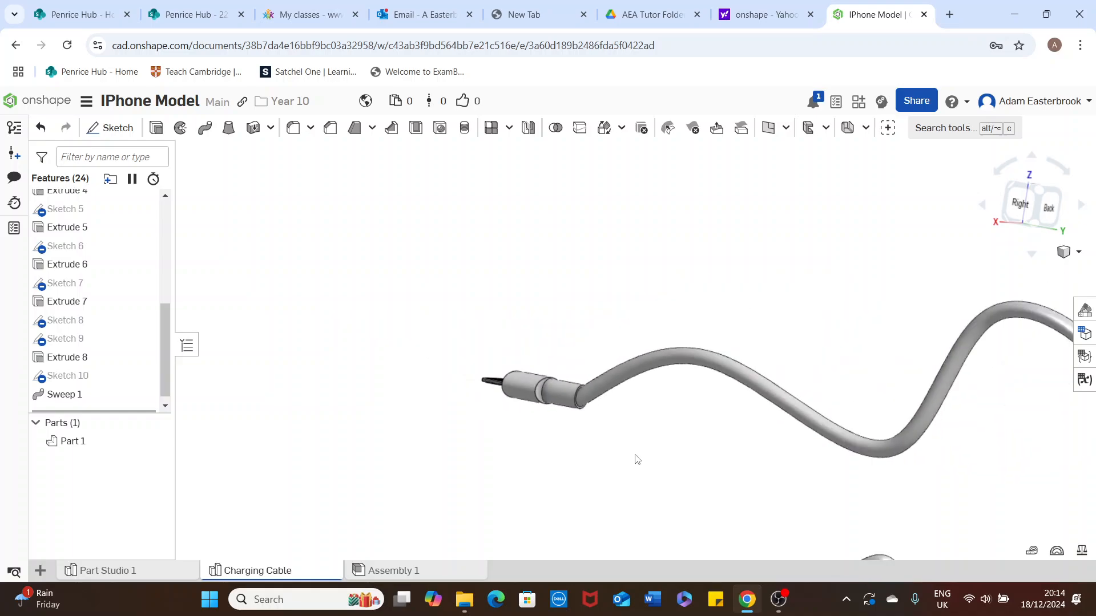
{"action": "scroll", "coordinate": [736, 324], "scroll_direction": "down", "scroll_amount": 3}
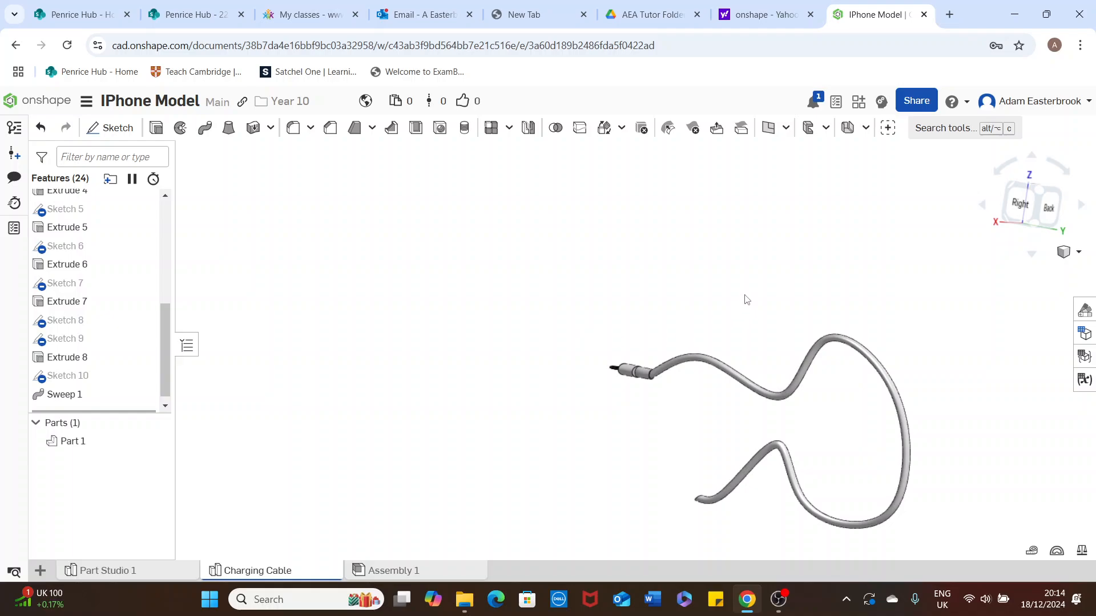
{"action": "middle_click_drag", "start_coordinate": [747, 299], "coordinate": [496, 252]}
{"action": "left_click", "coordinate": [1066, 252]}
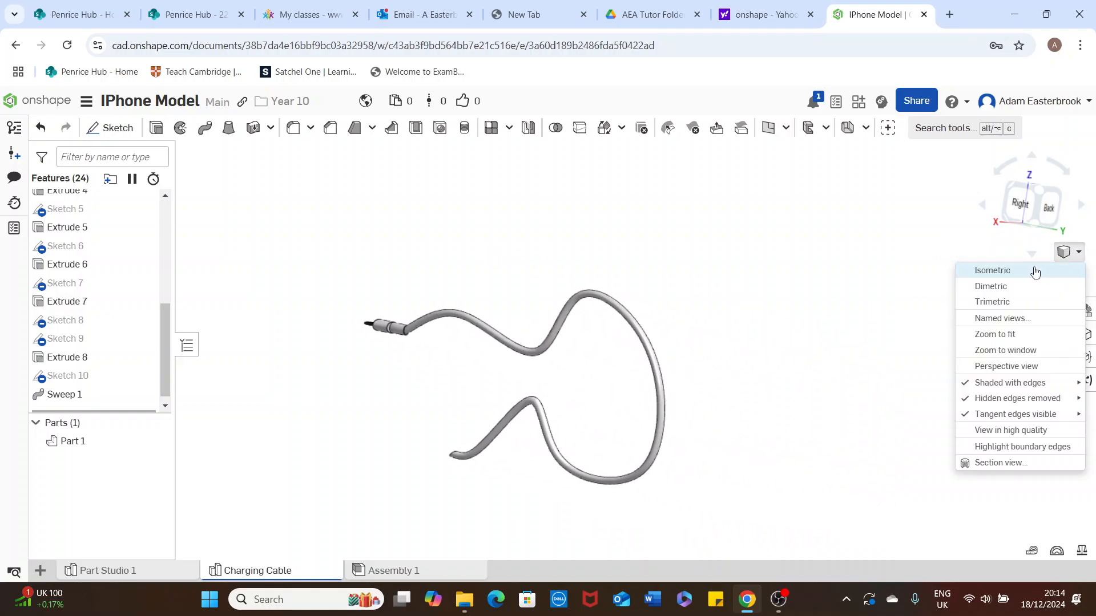
{"action": "left_click", "coordinate": [1035, 271]}
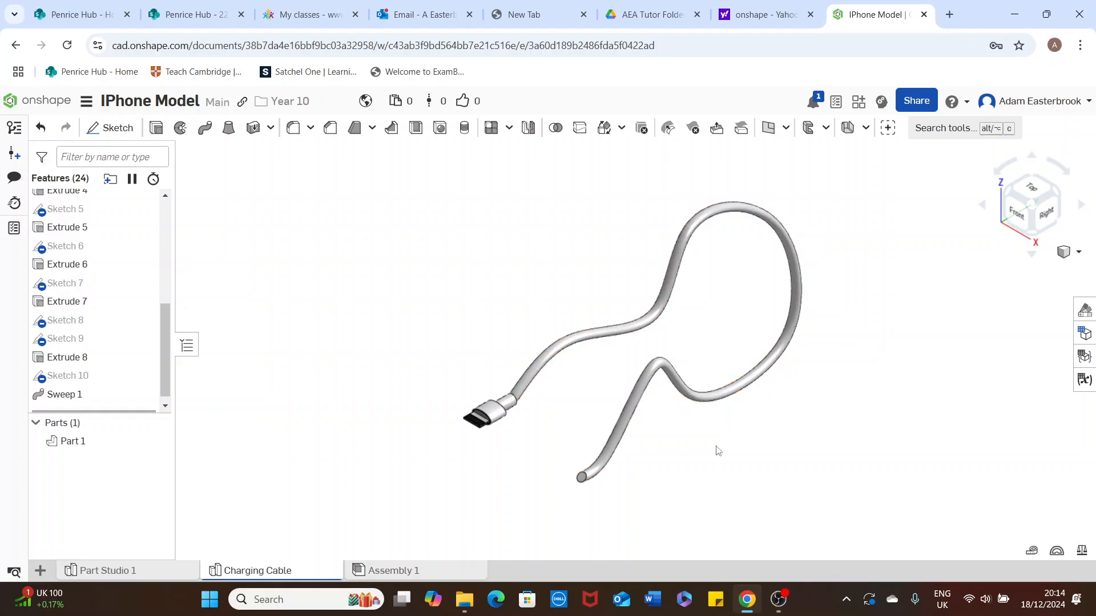
{"action": "left_click", "coordinate": [779, 599]}
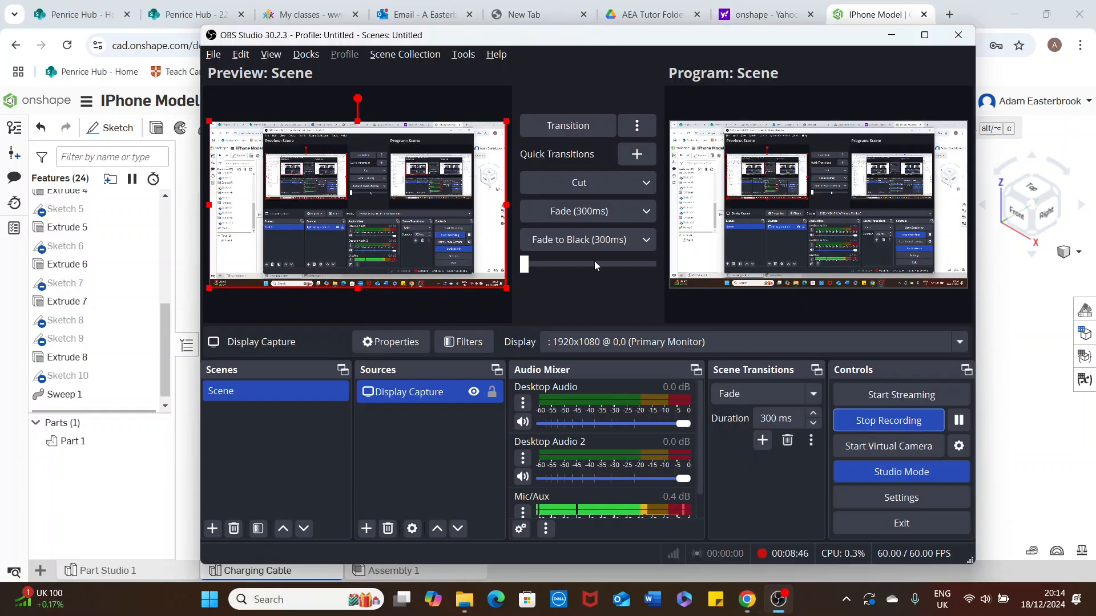